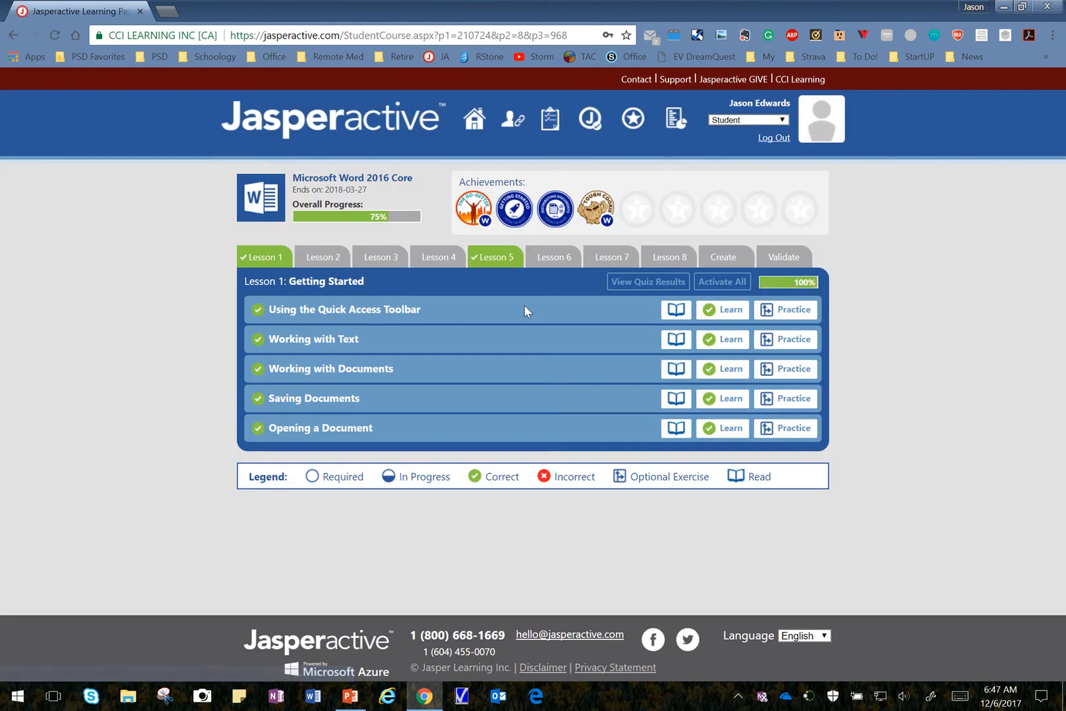
# Open the Learn exercise for Using Table Styles in Lesson 6 and continue into its task list
pyautogui.click(553, 259)
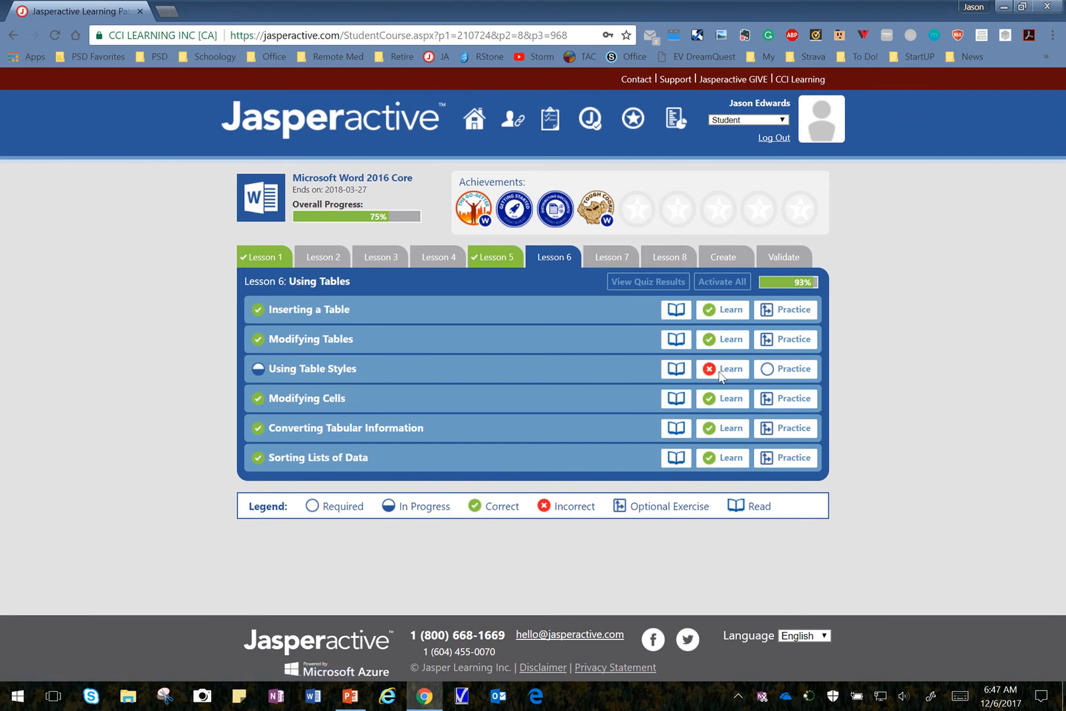
pyautogui.click(789, 377)
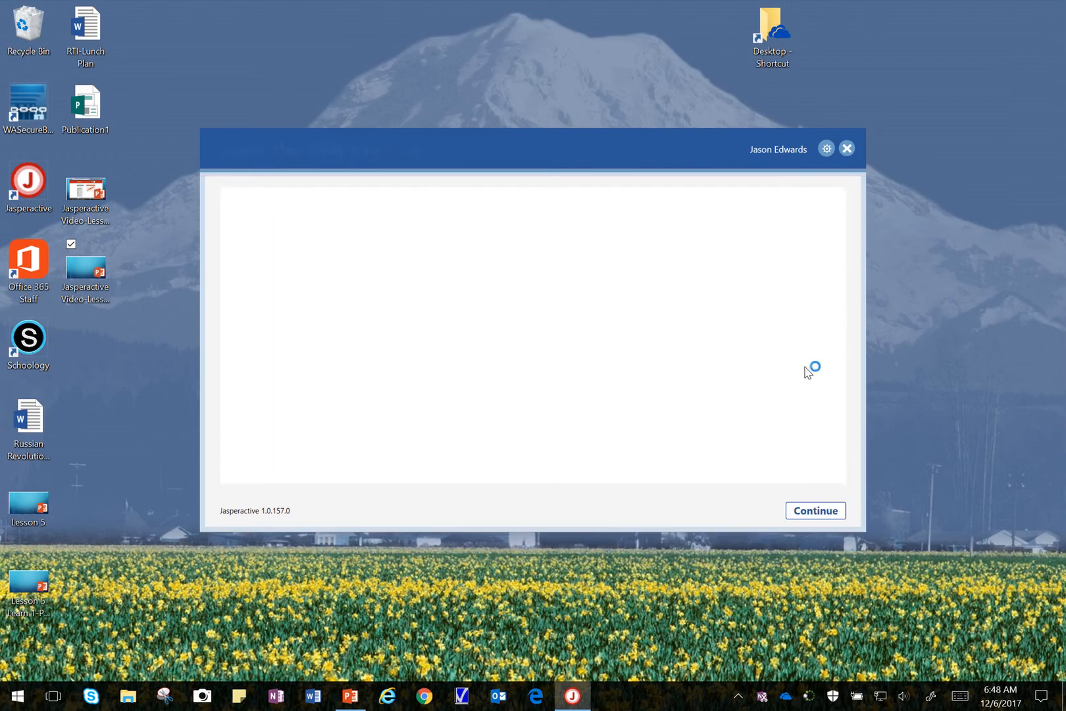
pyautogui.click(825, 516)
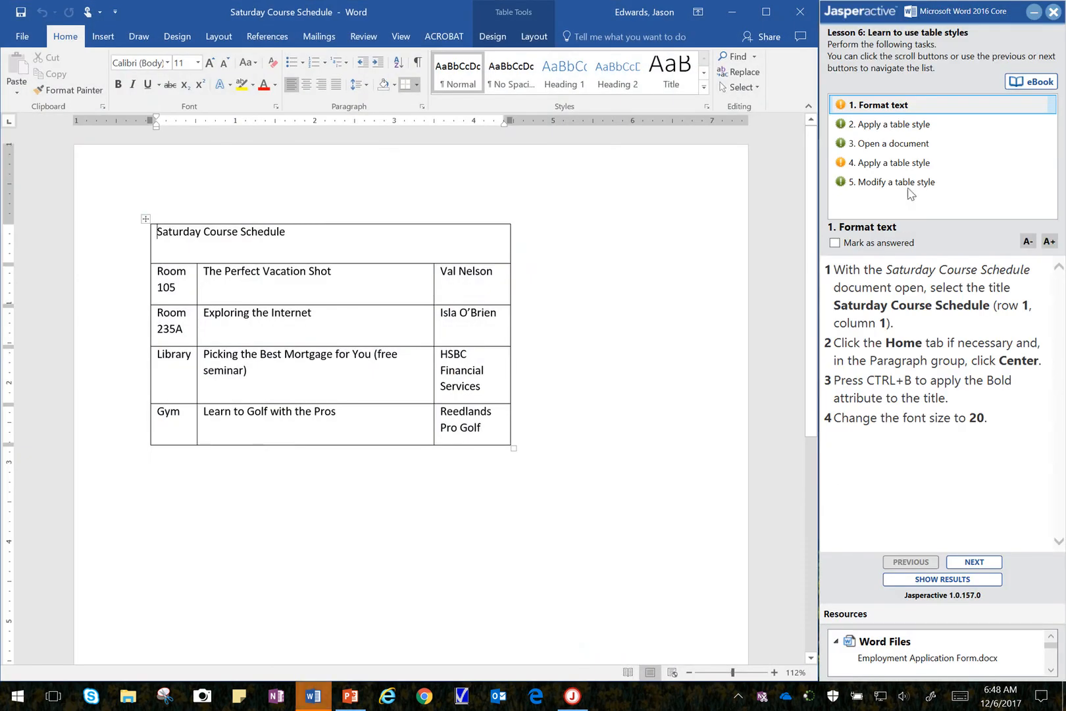
# Remove the answered mark from tasks 2, 3 and 5 of the exercise
pyautogui.click(908, 125)
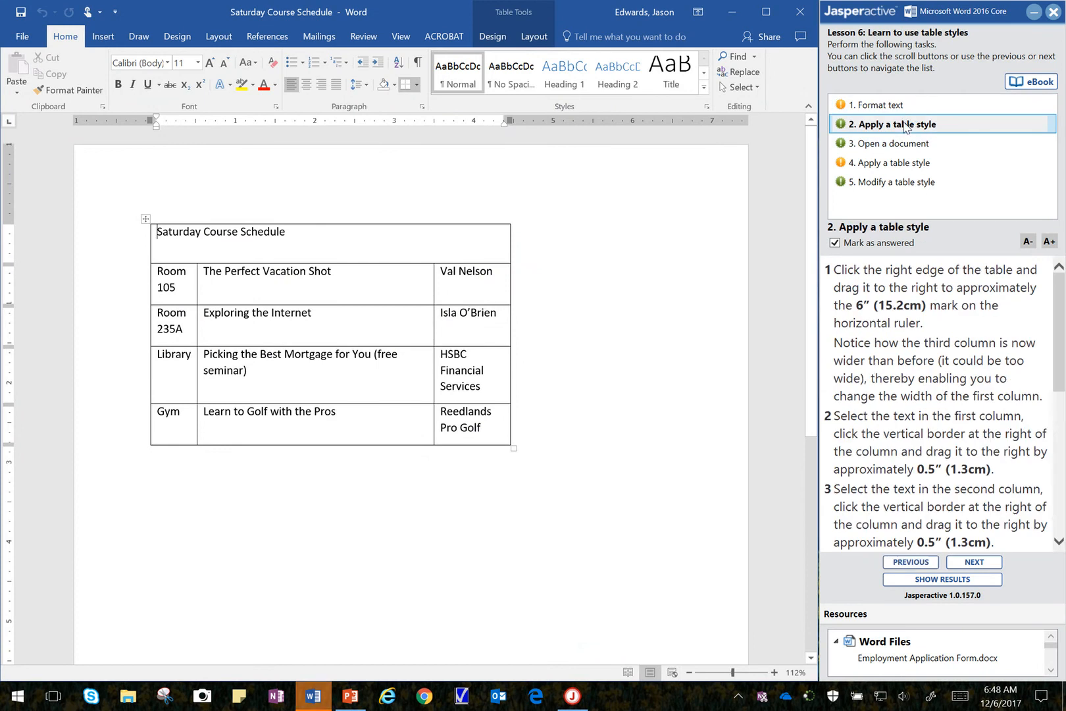
pyautogui.click(863, 147)
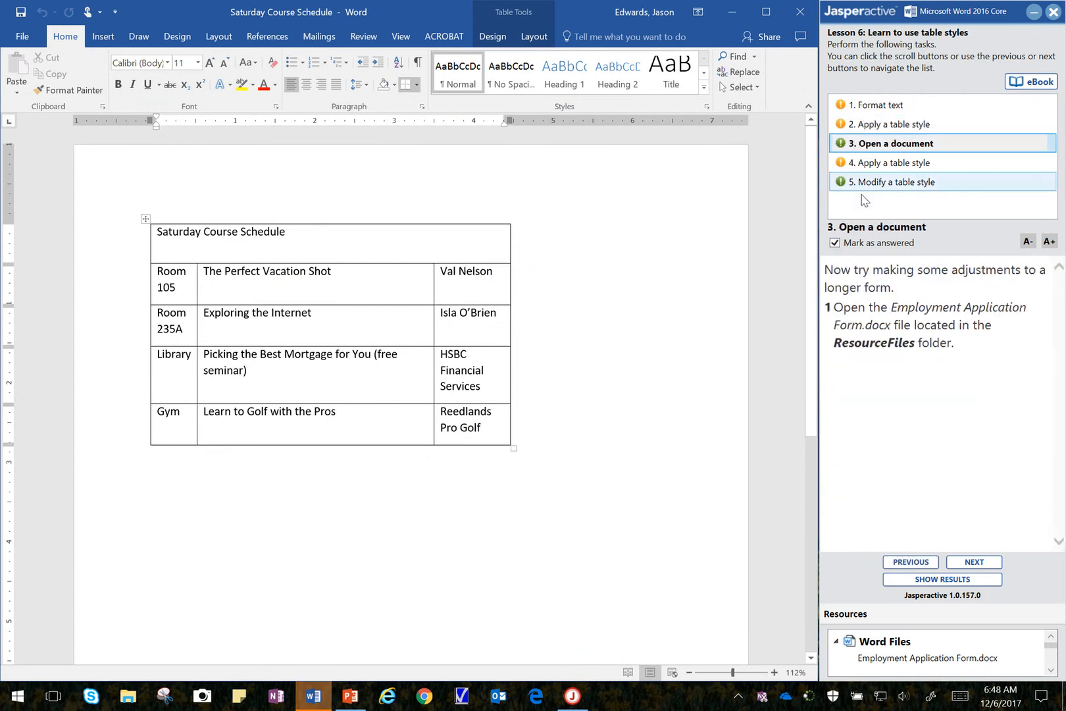
pyautogui.click(861, 245)
pyautogui.click(862, 187)
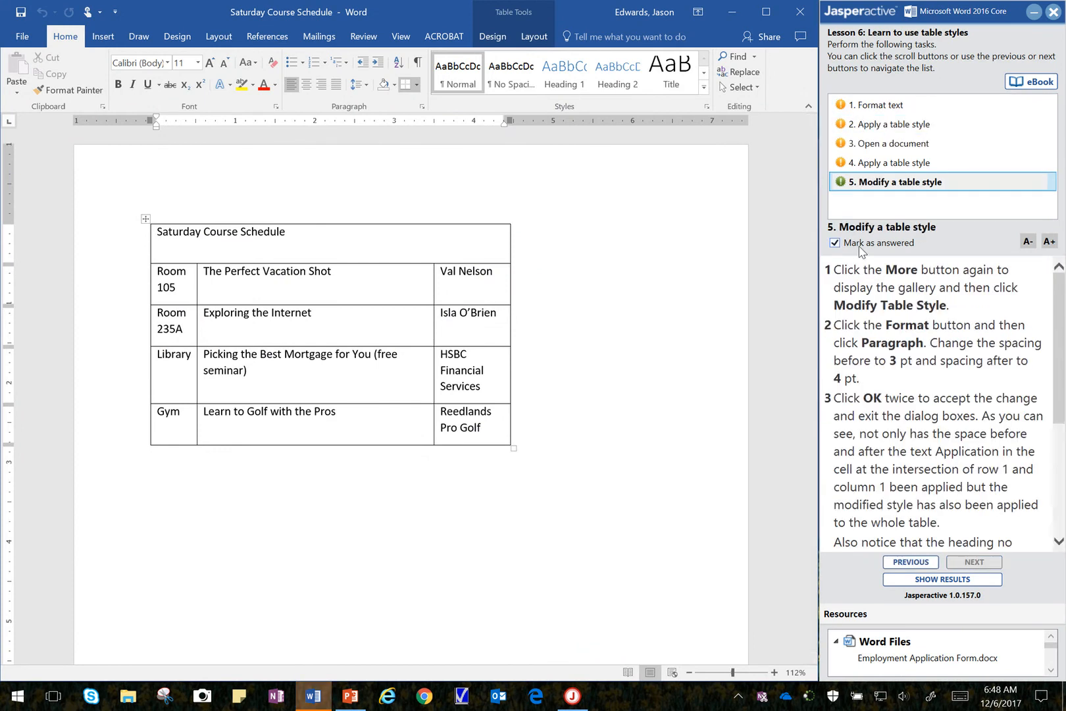
pyautogui.click(854, 247)
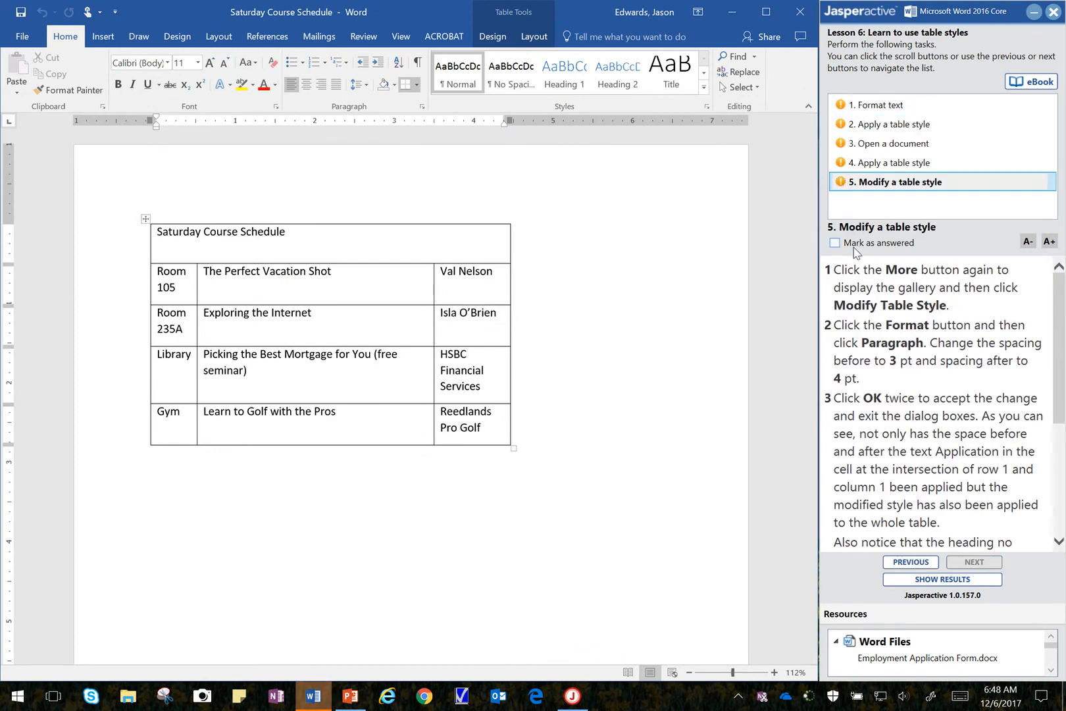
# Center and bold the table title "Saturday Course Schedule" at font size 20, and mark task 1, Format text, as answered
pyautogui.click(897, 111)
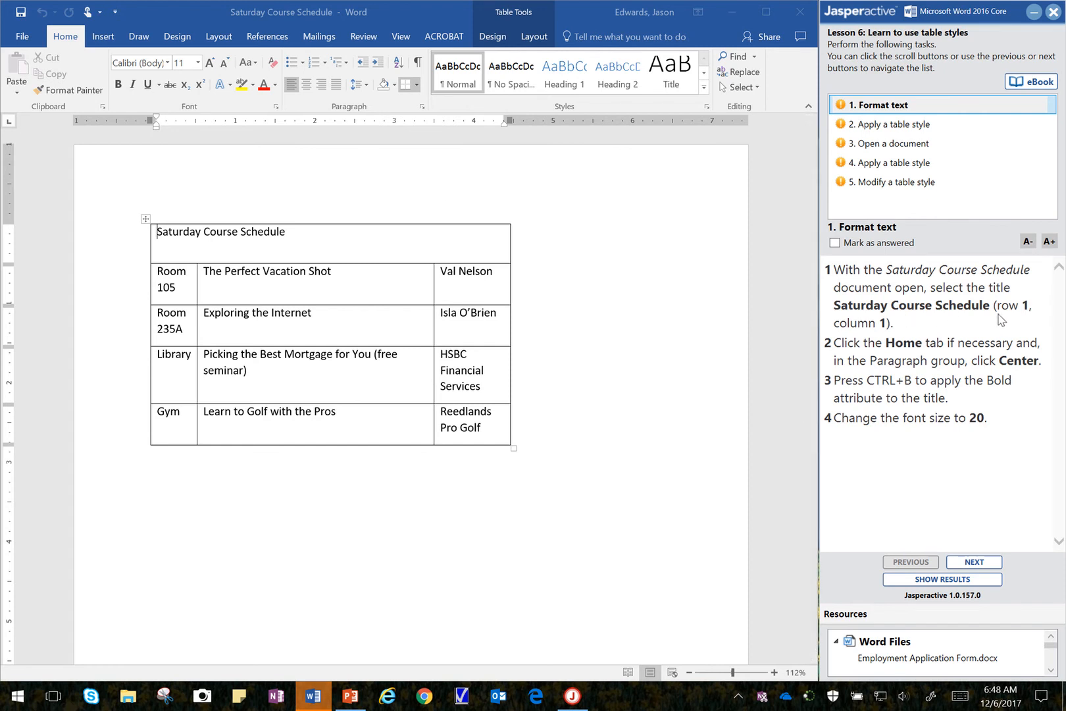
pyautogui.click(140, 246)
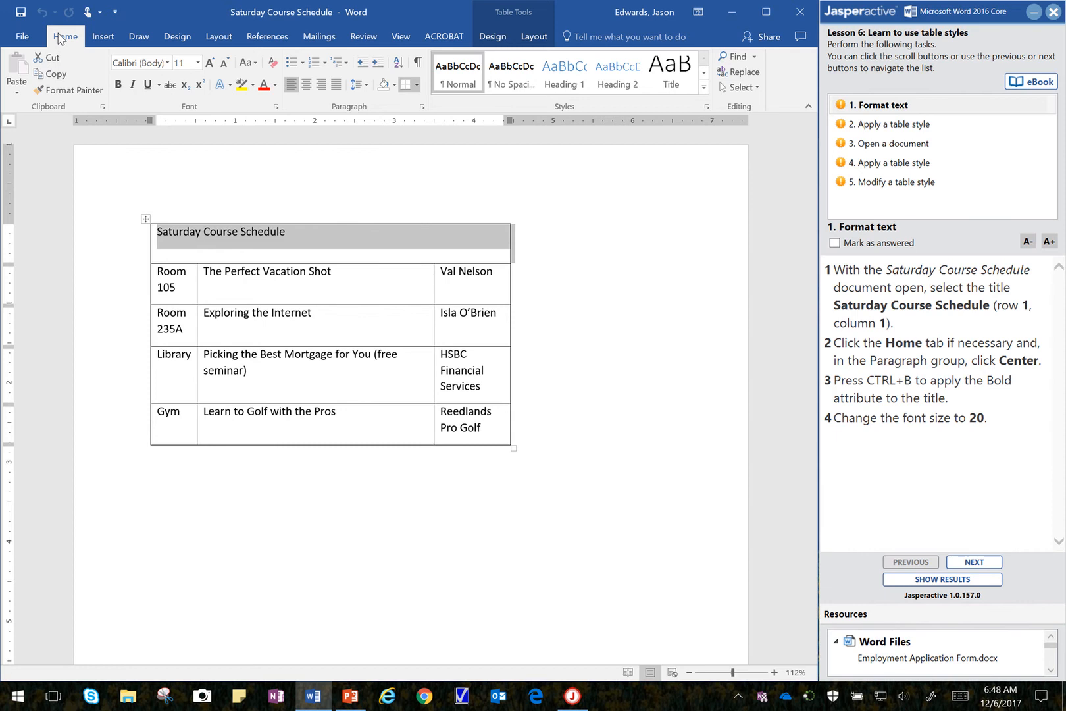
pyautogui.click(308, 88)
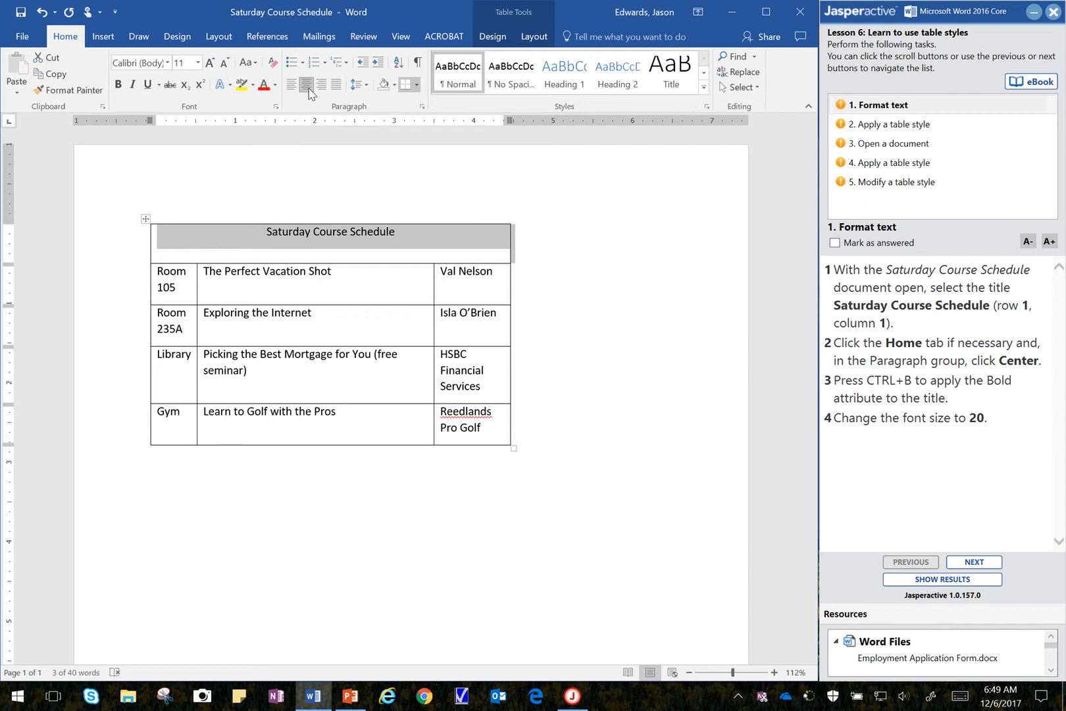
pyautogui.hotkey('ctrl', 'b')
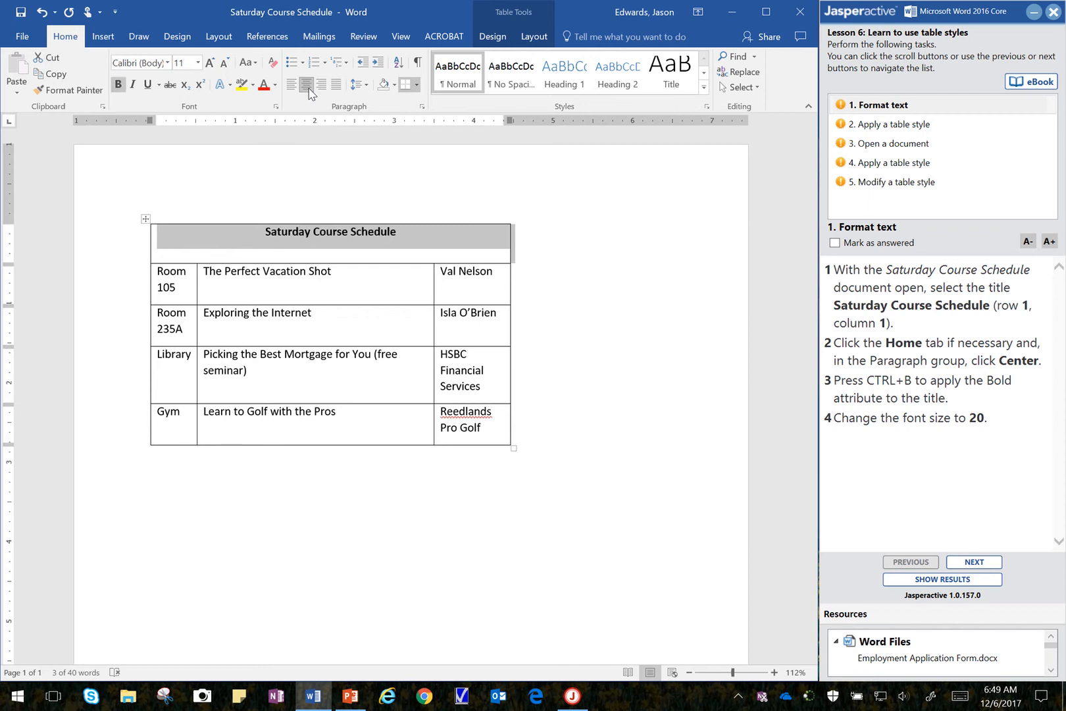
pyautogui.click(199, 63)
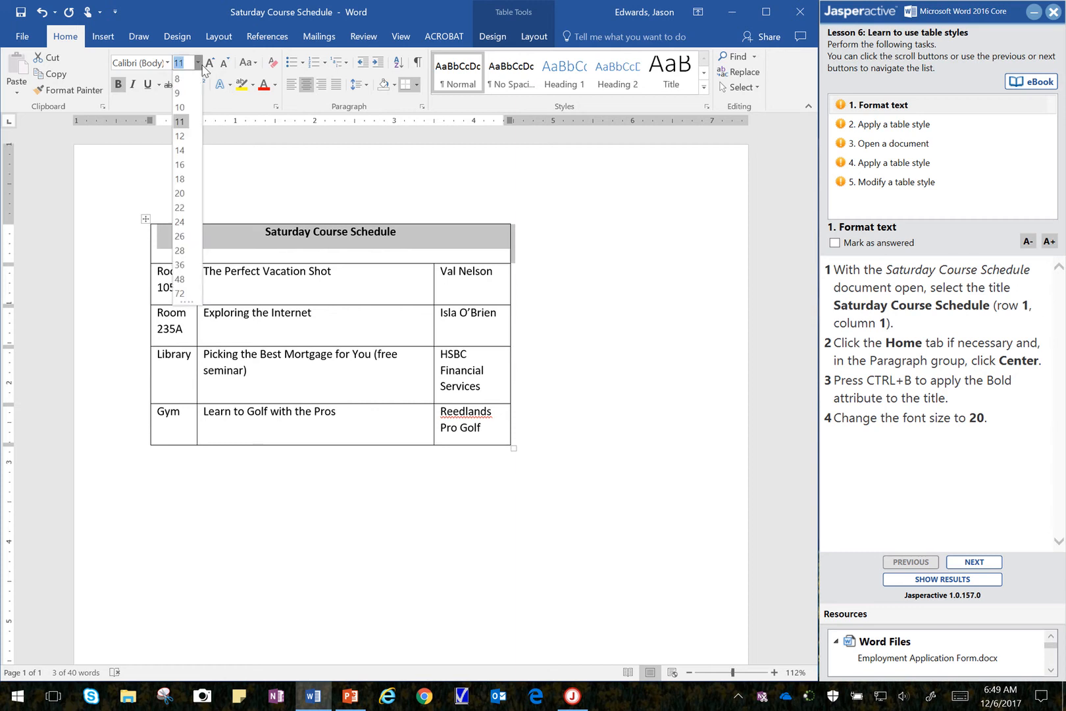
pyautogui.click(179, 193)
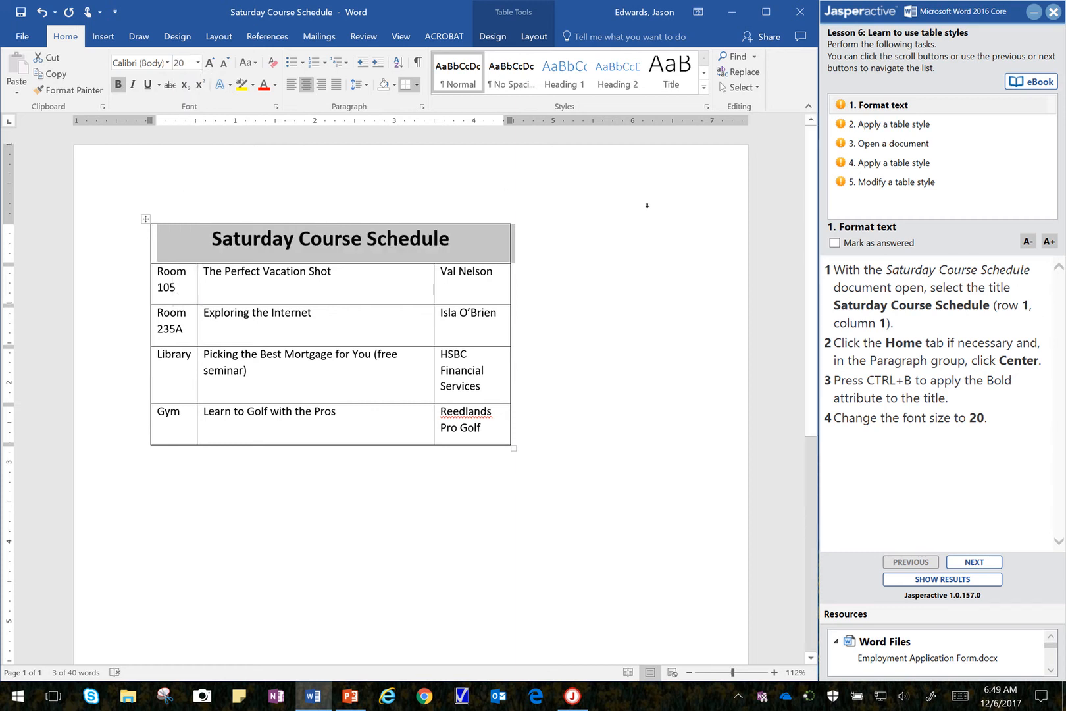
pyautogui.click(856, 243)
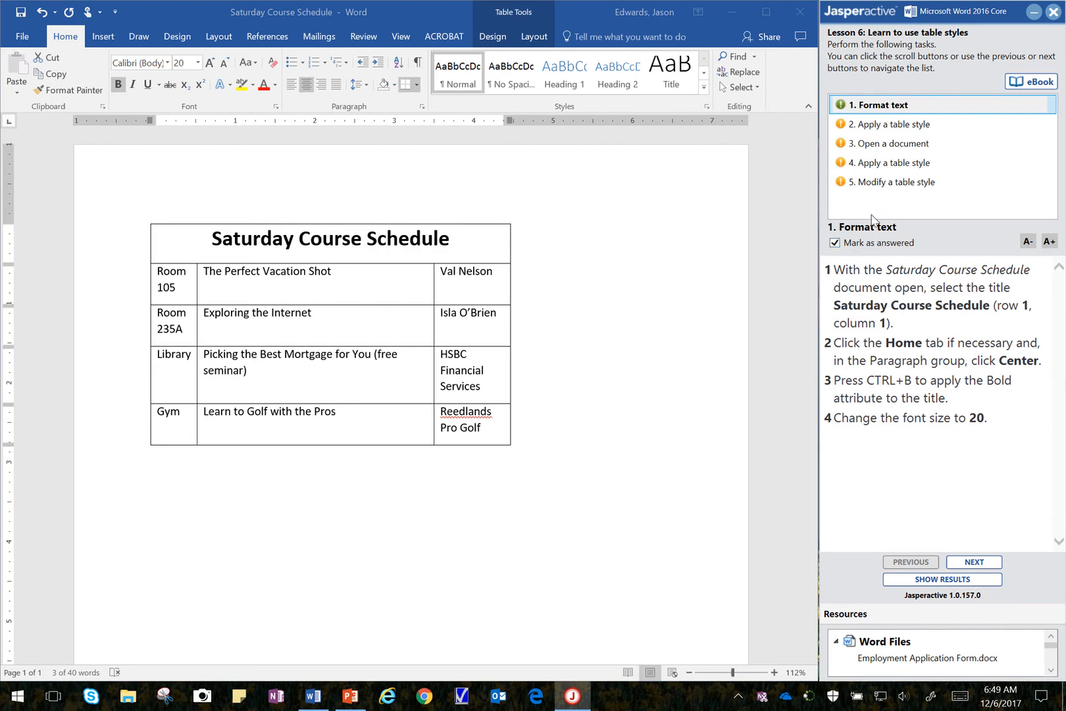
# For task 2, extend the right edge of the course schedule table to about the 6" mark on the horizontal ruler
pyautogui.click(880, 127)
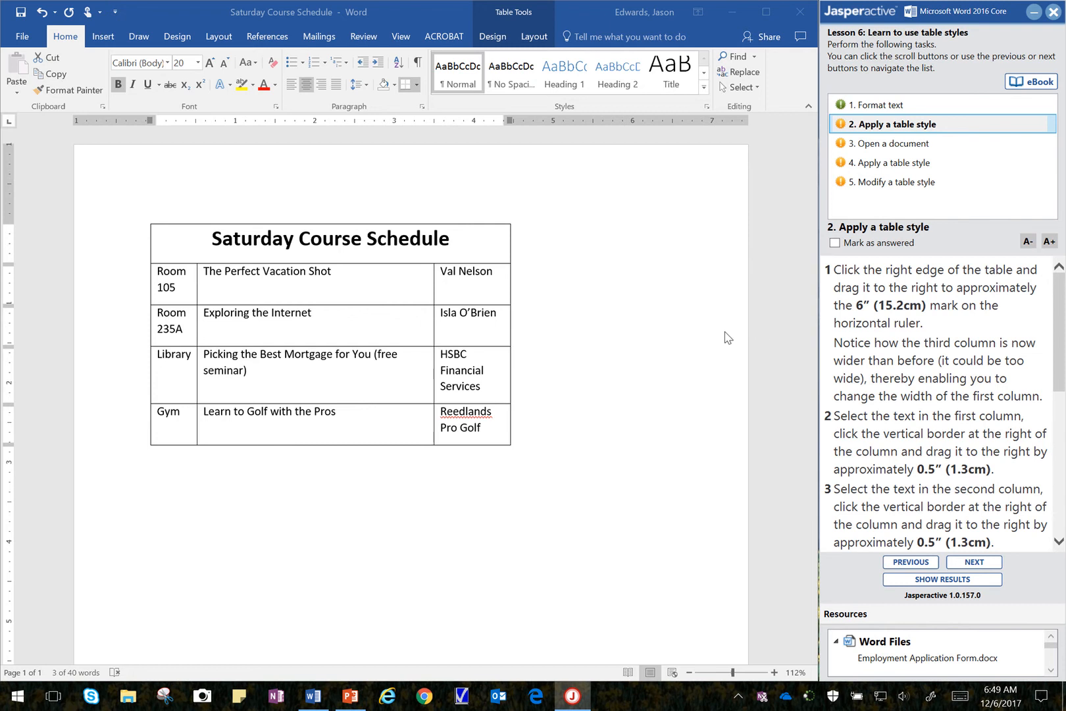
pyautogui.click(513, 293)
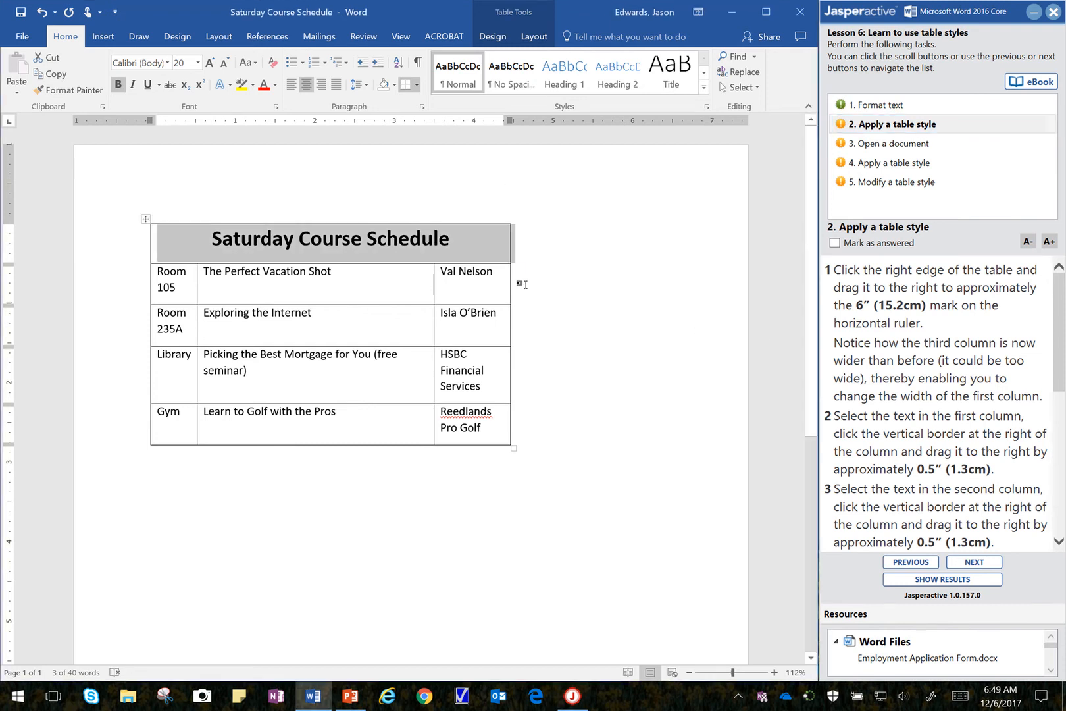
pyautogui.click(524, 284)
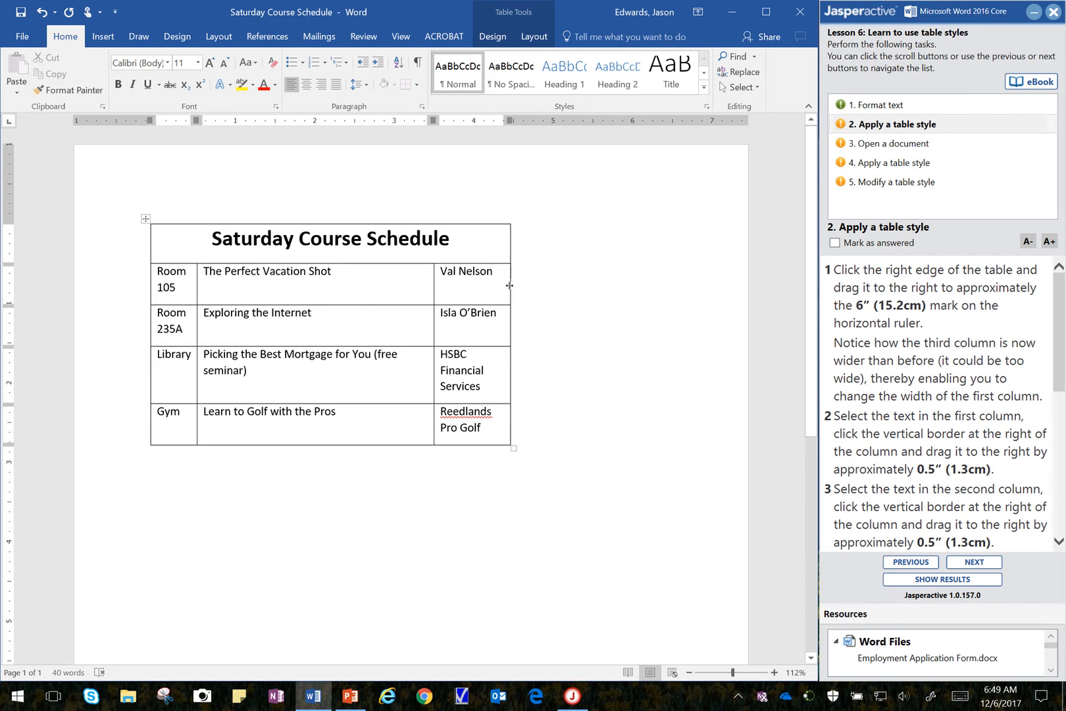
pyautogui.scroll(3, 509, 285)
pyautogui.scroll(1, 509, 285)
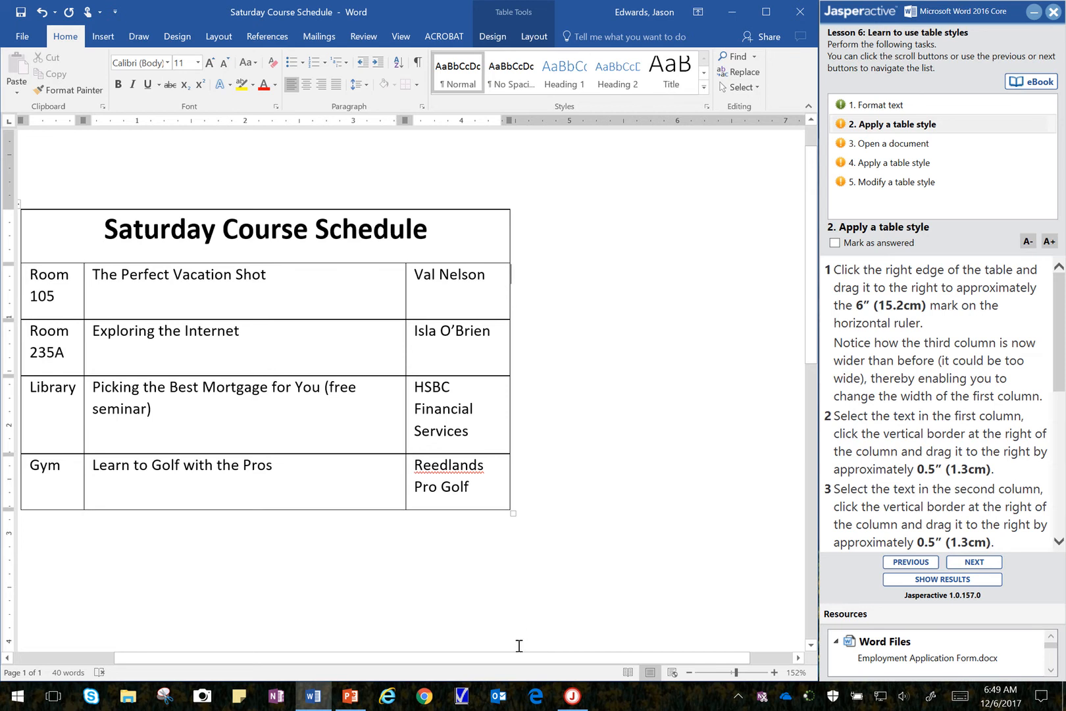
pyautogui.moveTo(518, 657); pyautogui.dragTo(471, 656)
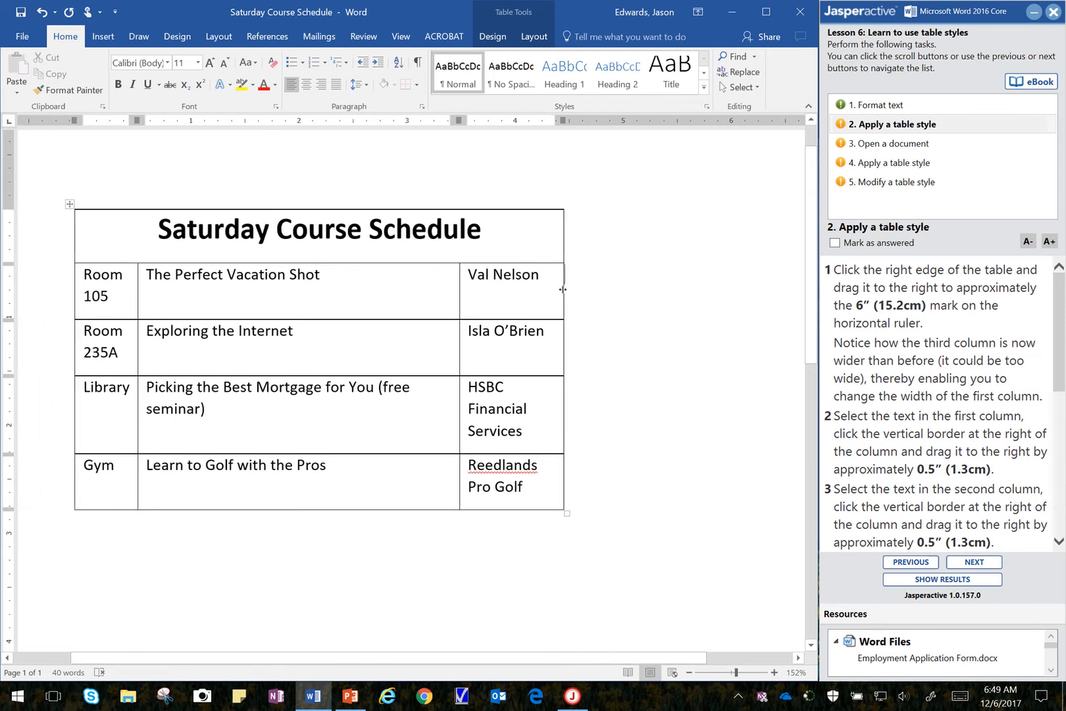
pyautogui.moveTo(563, 289)
pyautogui.mouseDown()
pyautogui.moveTo(736, 289)
pyautogui.moveTo(747, 197)
pyautogui.moveTo(740, 124)
pyautogui.mouseUp()
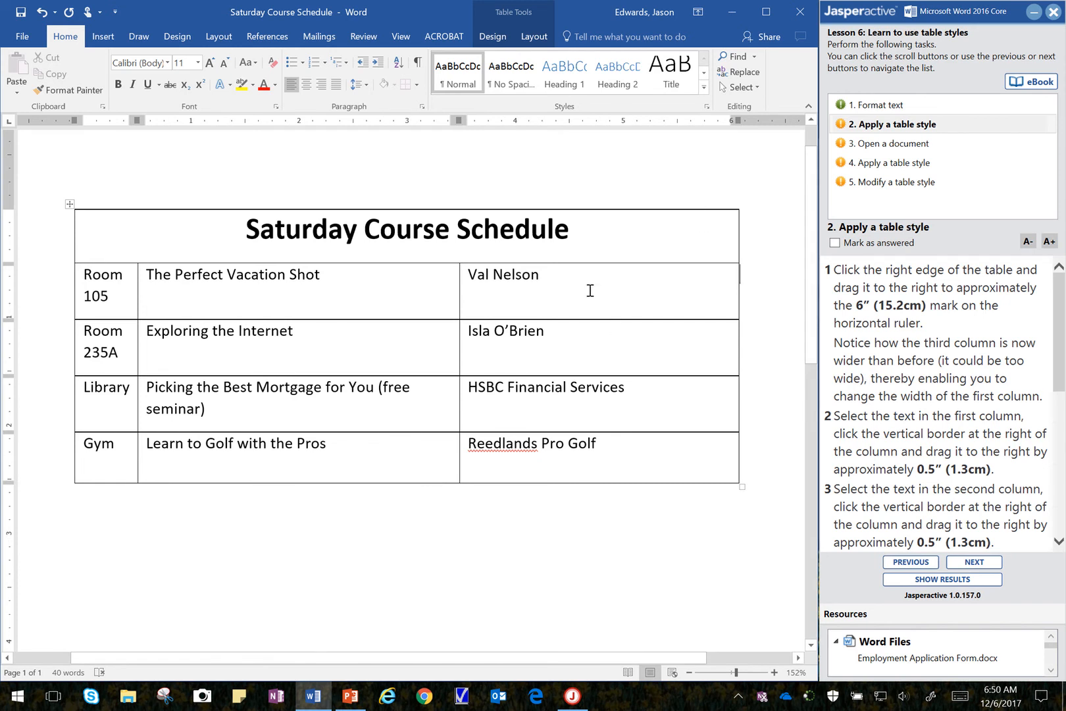
pyautogui.moveTo(590, 290); pyautogui.dragTo(591, 452)
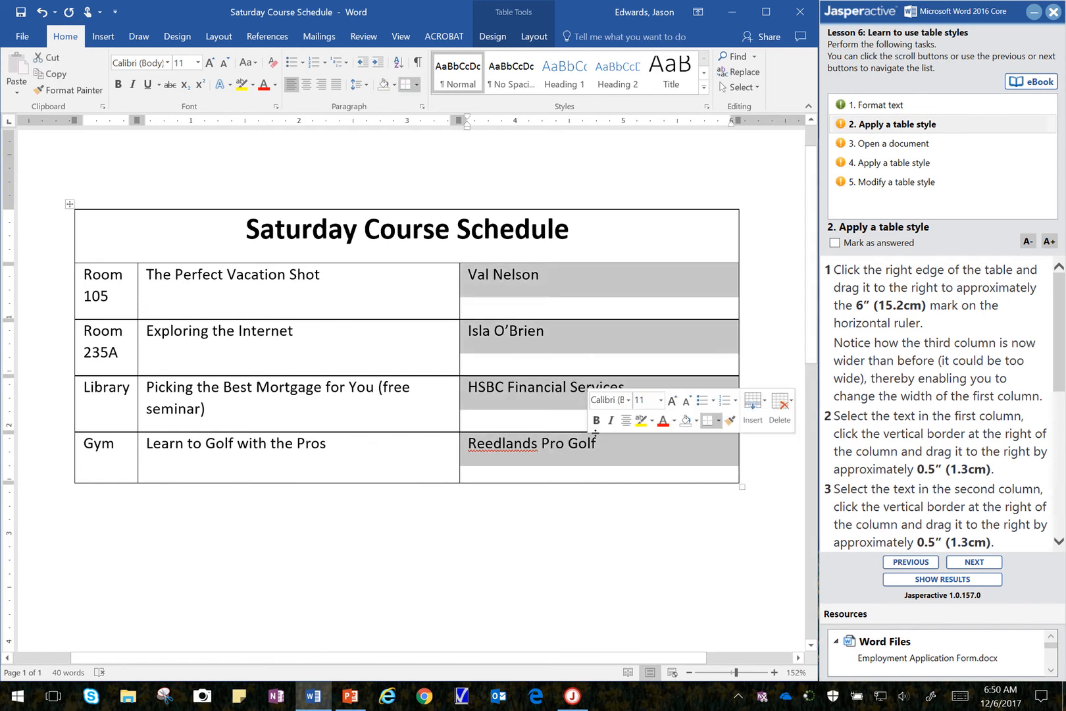
pyautogui.click(634, 291)
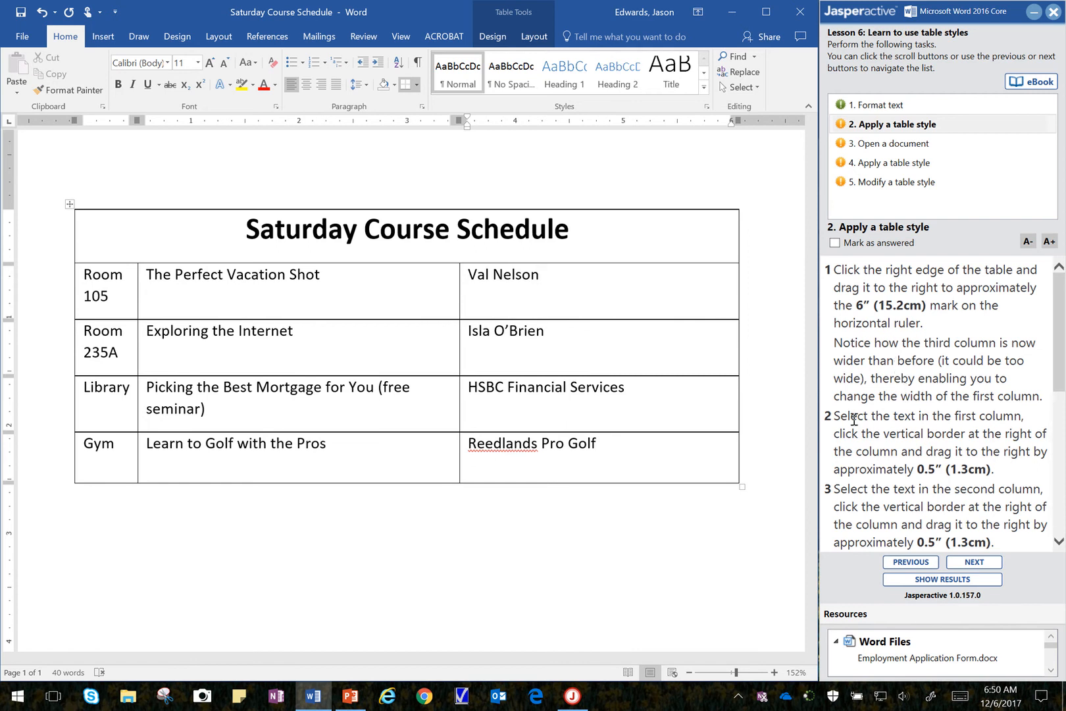
# Move the right borders of the table's first and second columns about 0.5" further to the right
pyautogui.scroll(-3, 854, 418)
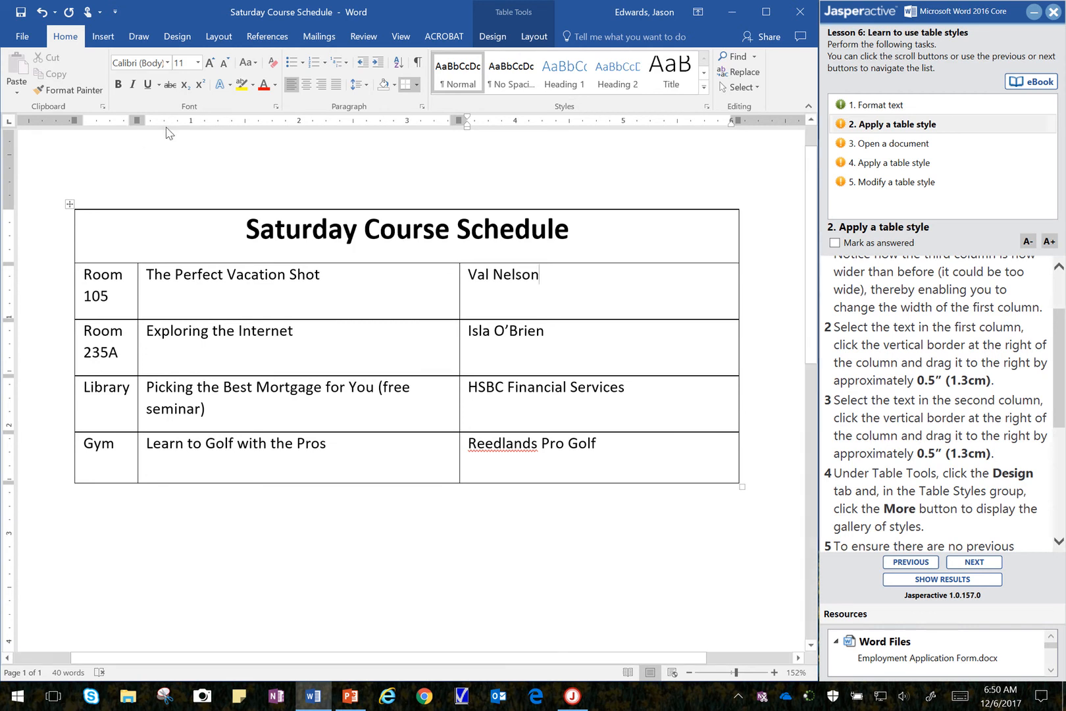
pyautogui.click(398, 40)
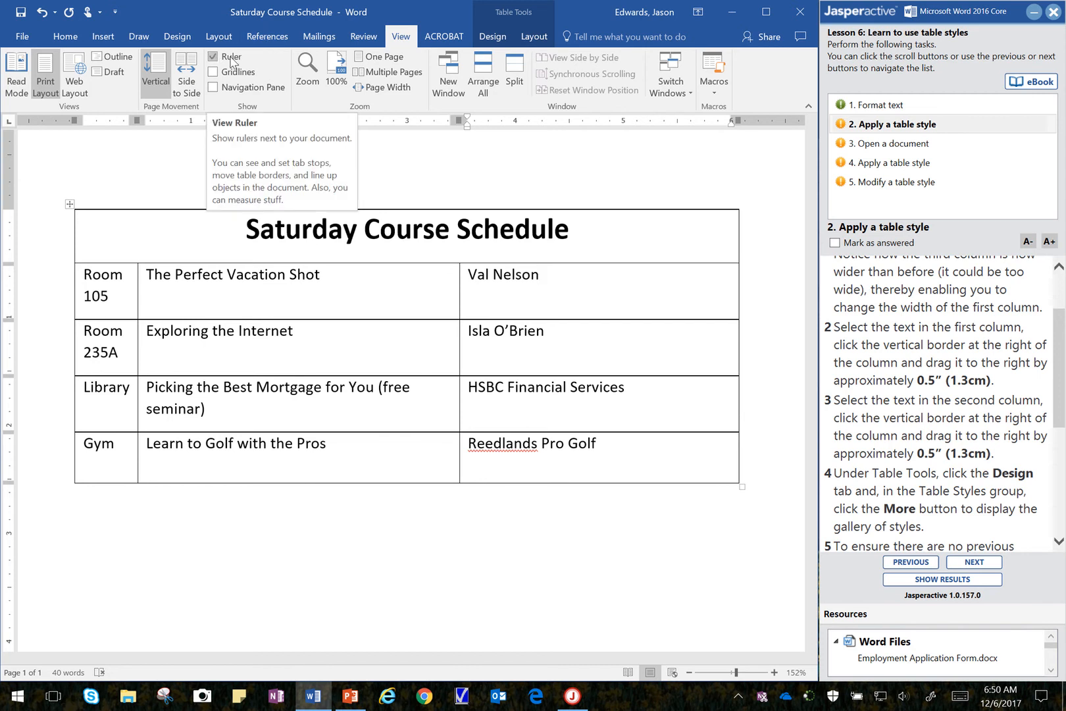
pyautogui.click(77, 39)
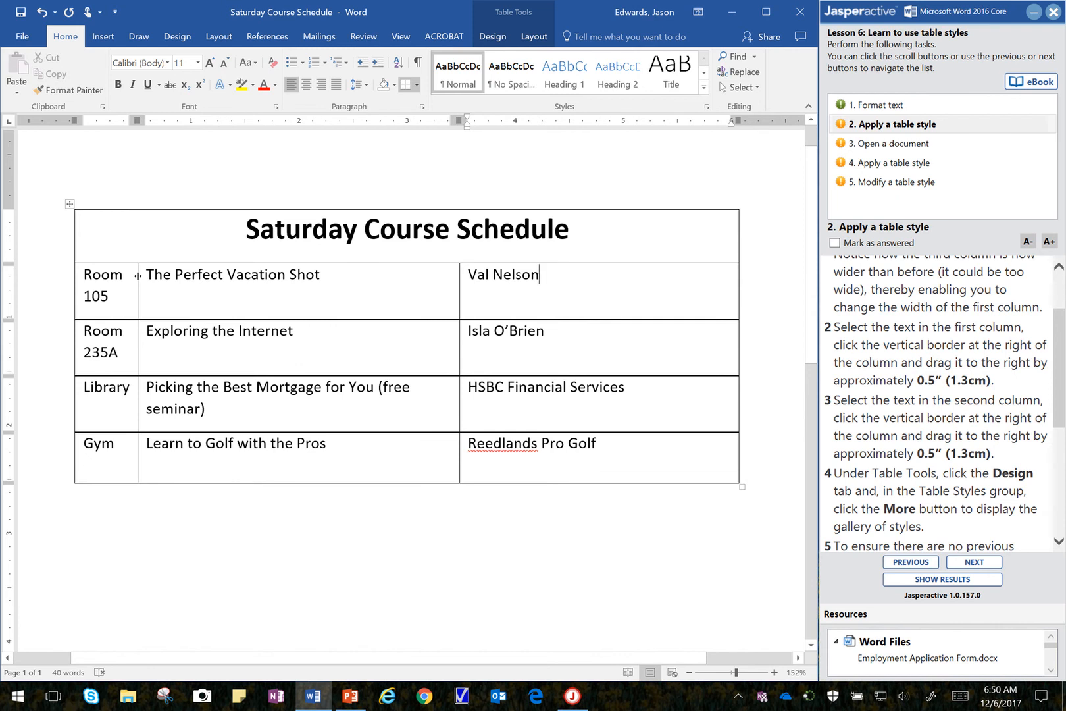
pyautogui.moveTo(139, 276); pyautogui.dragTo(190, 275)
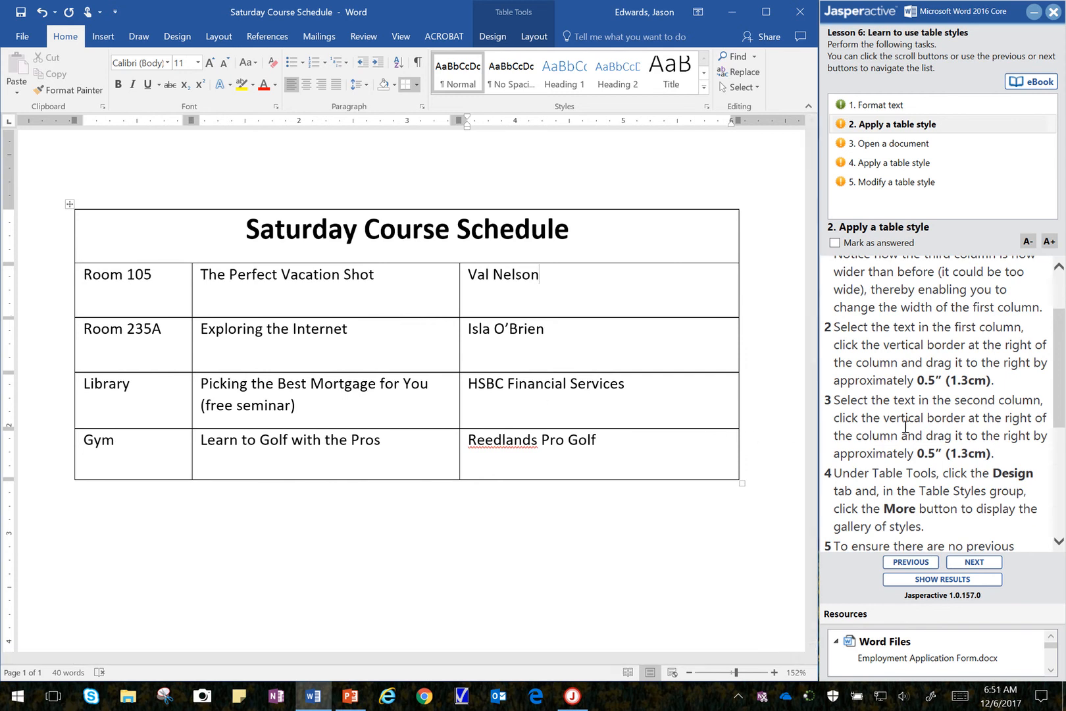
pyautogui.click(416, 291)
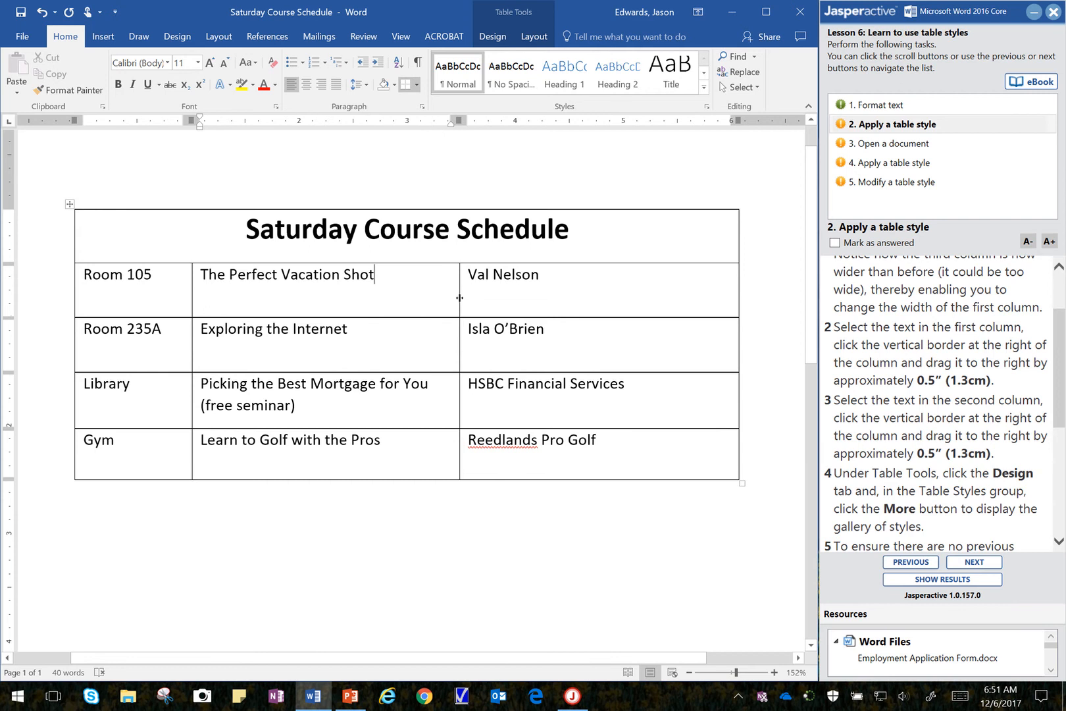
pyautogui.moveTo(460, 298); pyautogui.dragTo(516, 300)
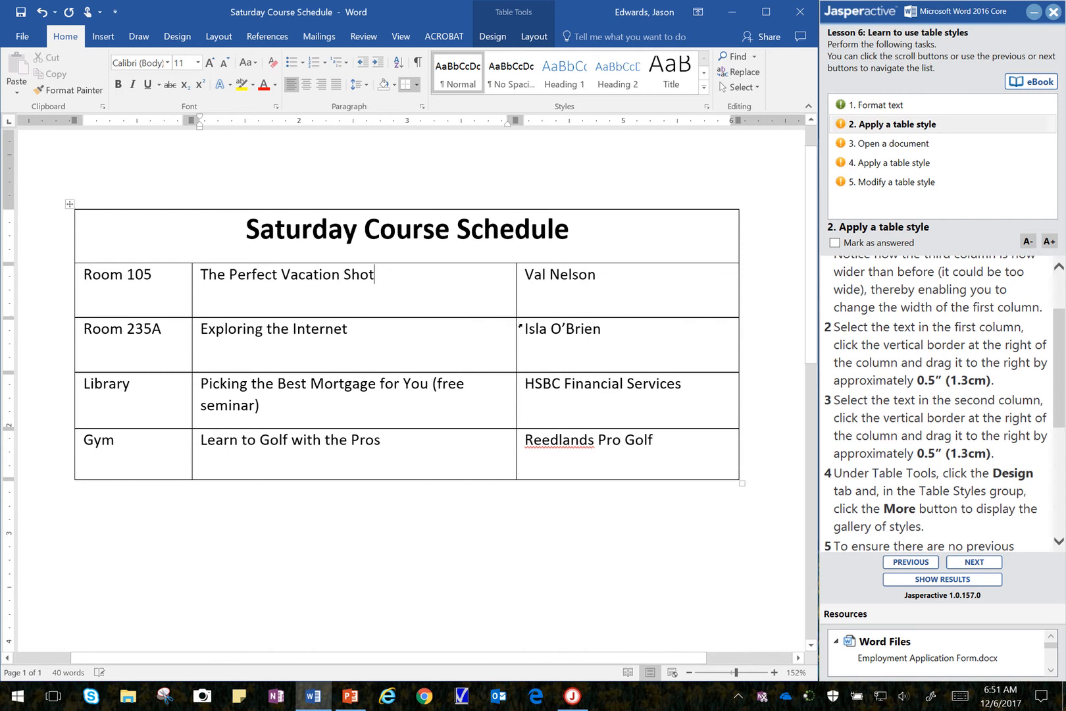
# Clear the existing table style from the Saturday Course Schedule table
pyautogui.scroll(-1, 866, 467)
pyautogui.click(866, 439)
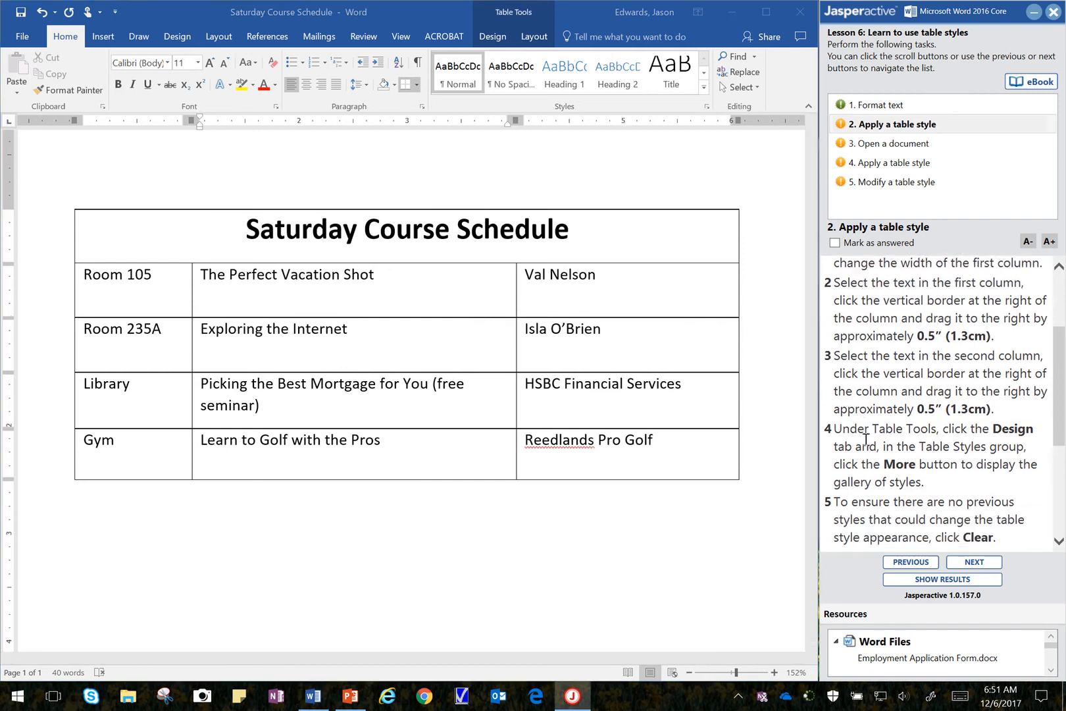
pyautogui.scroll(-1, 866, 439)
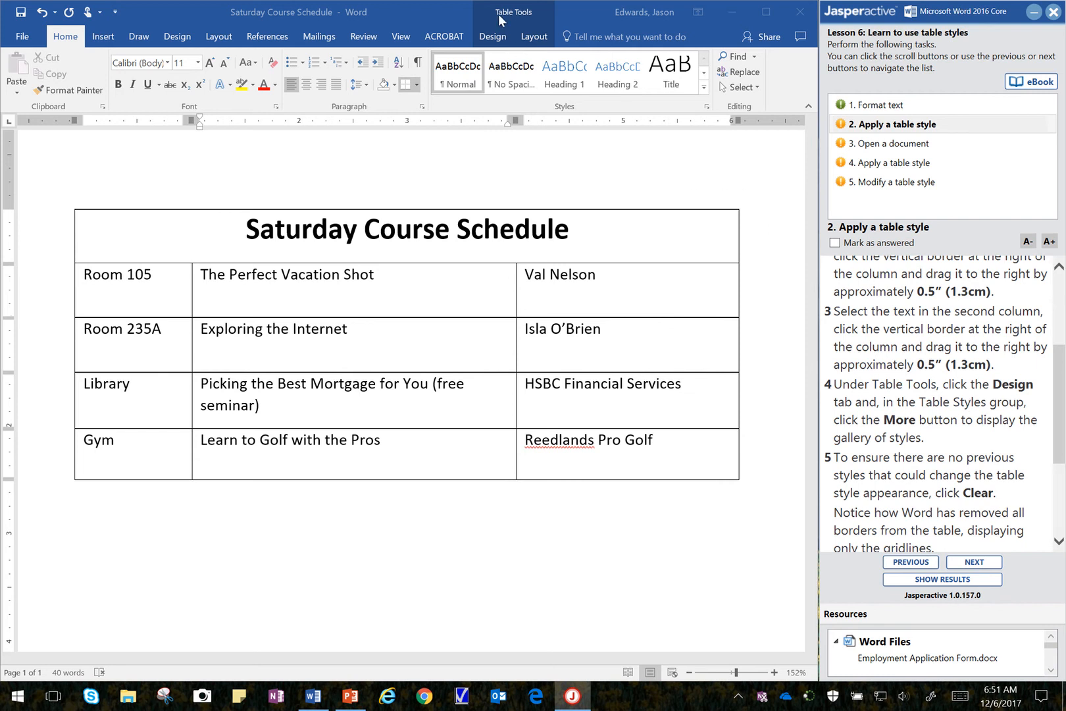
pyautogui.click(495, 36)
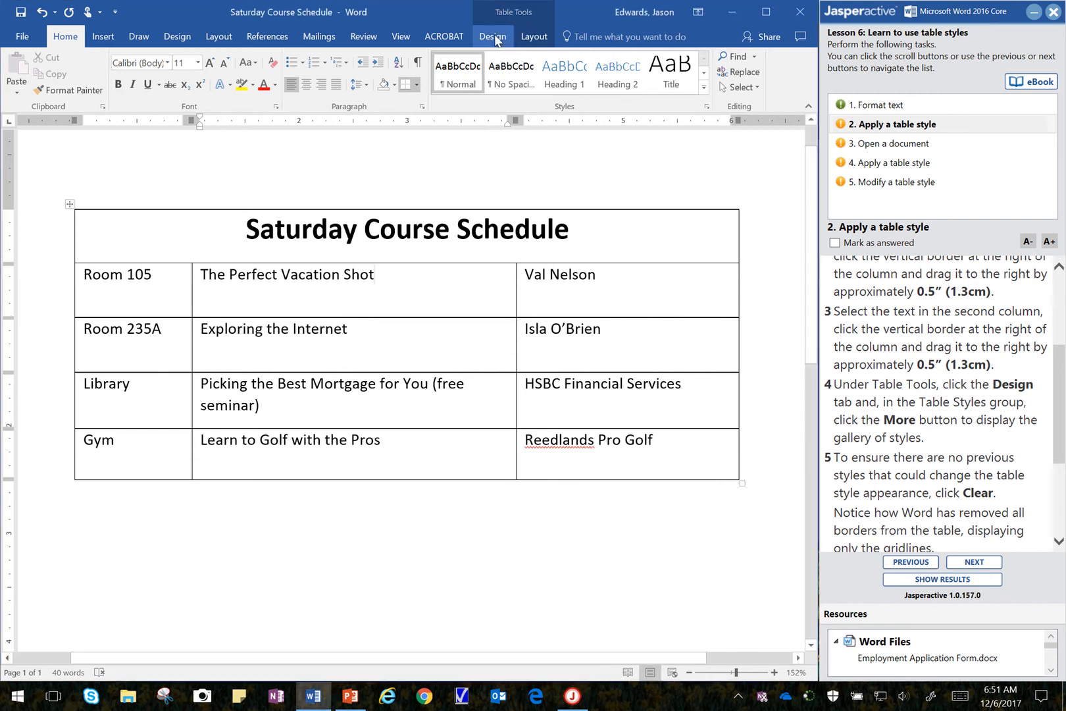
pyautogui.click(496, 37)
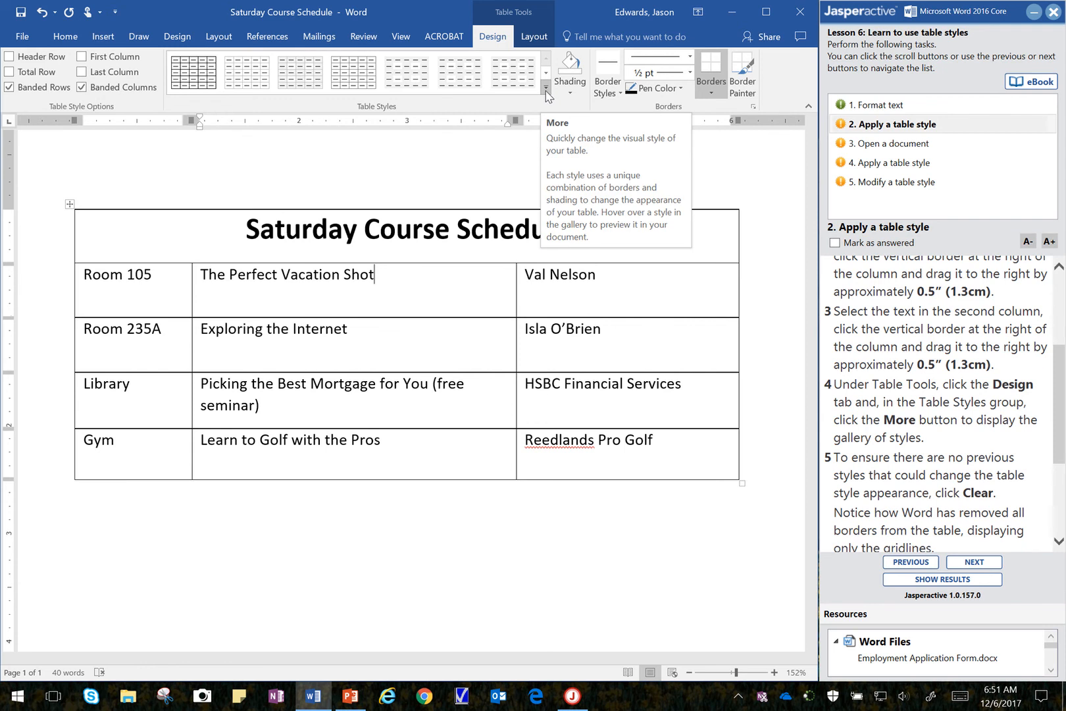
pyautogui.moveTo(1060, 431); pyautogui.dragTo(1060, 495)
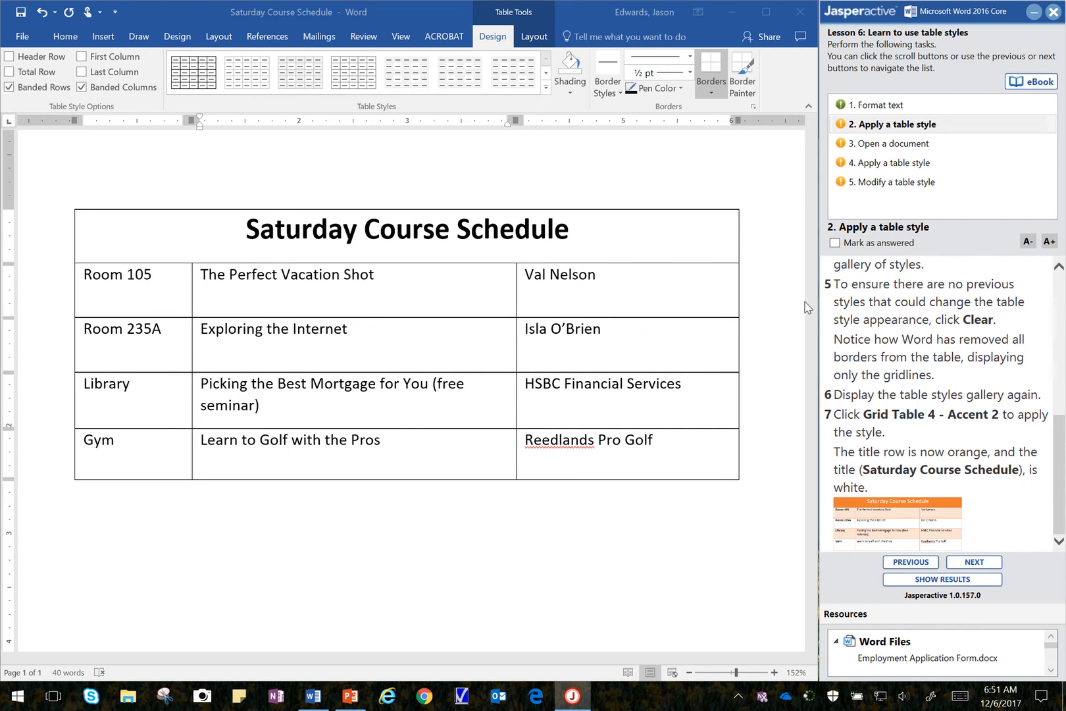
pyautogui.click(321, 237)
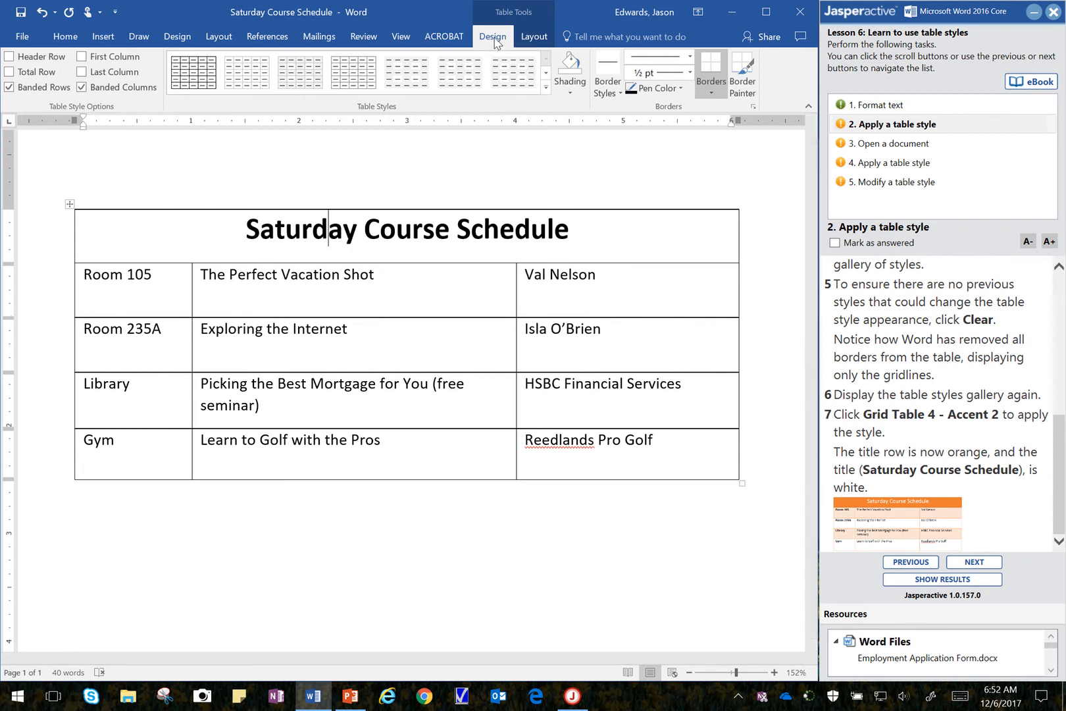
pyautogui.click(545, 88)
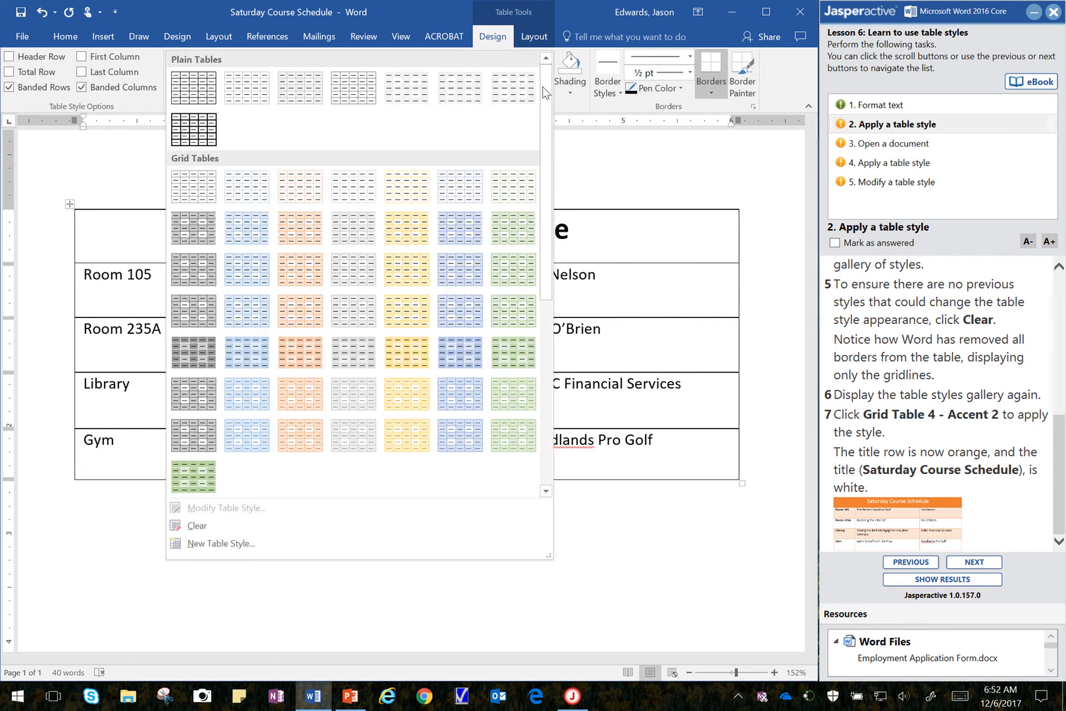
pyautogui.click(196, 525)
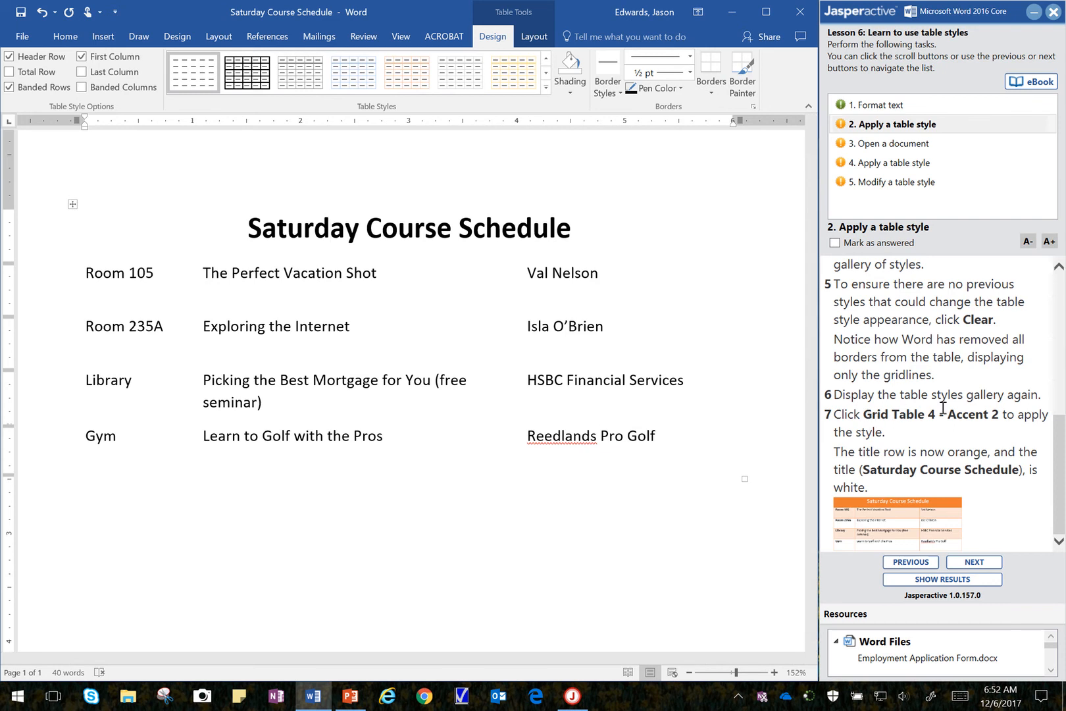
# Apply the Grid Table 4 - Accent 2 style to the course schedule table and mark task 2 as answered
pyautogui.scroll(-1, 934, 435)
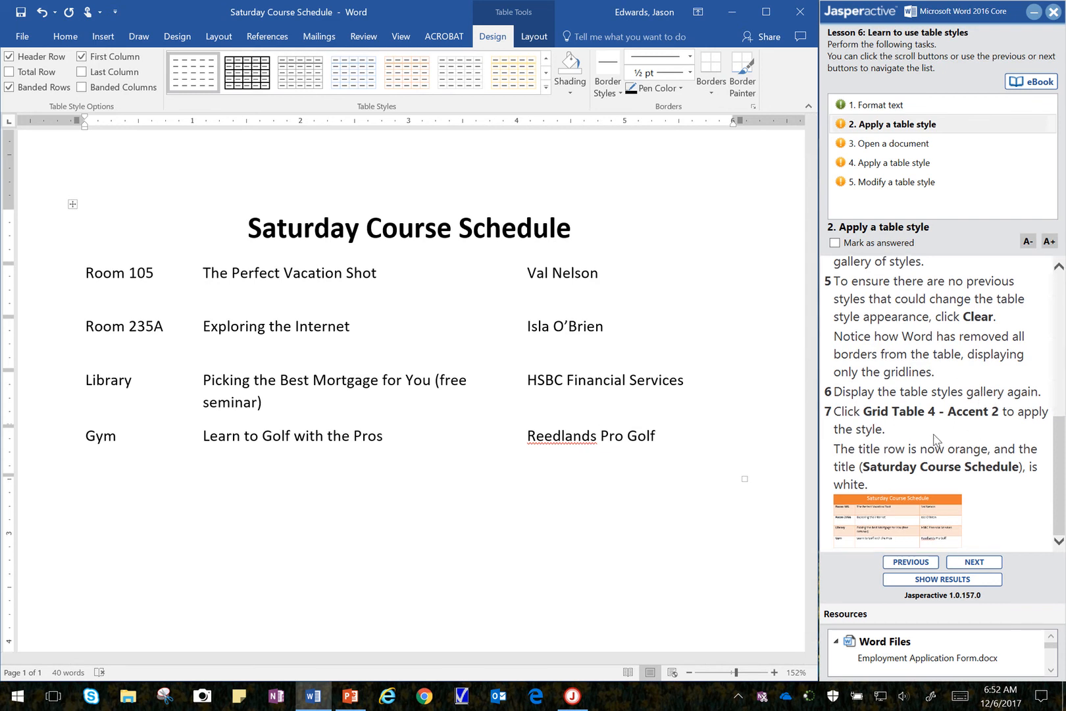
pyautogui.click(546, 88)
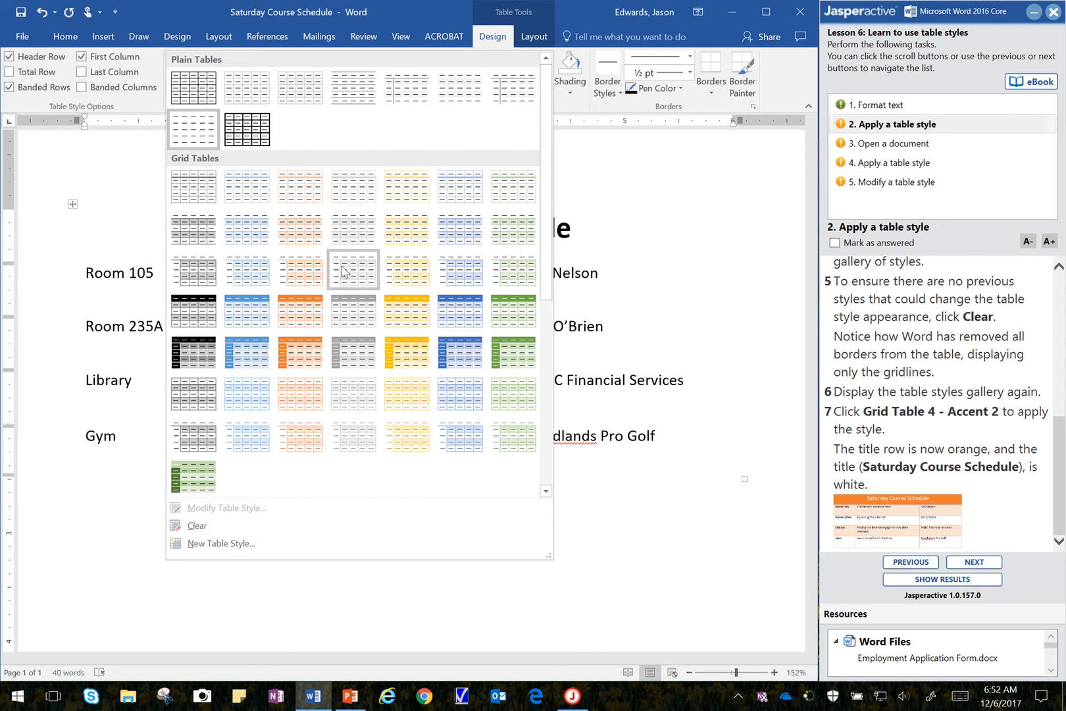
pyautogui.click(320, 307)
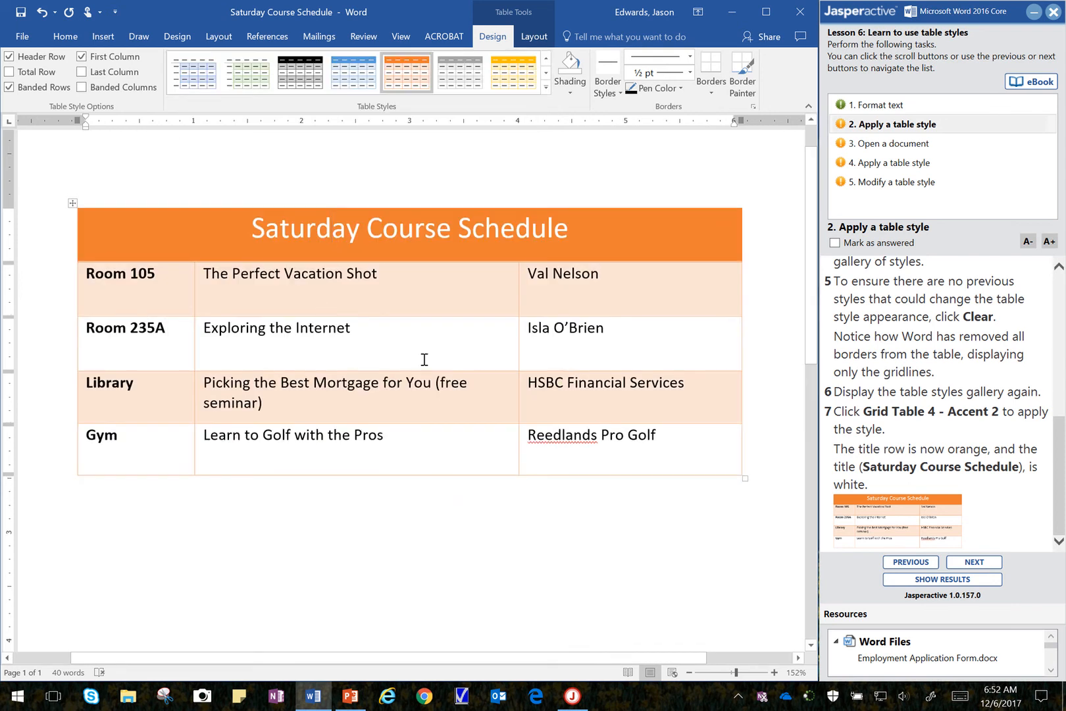
pyautogui.click(865, 243)
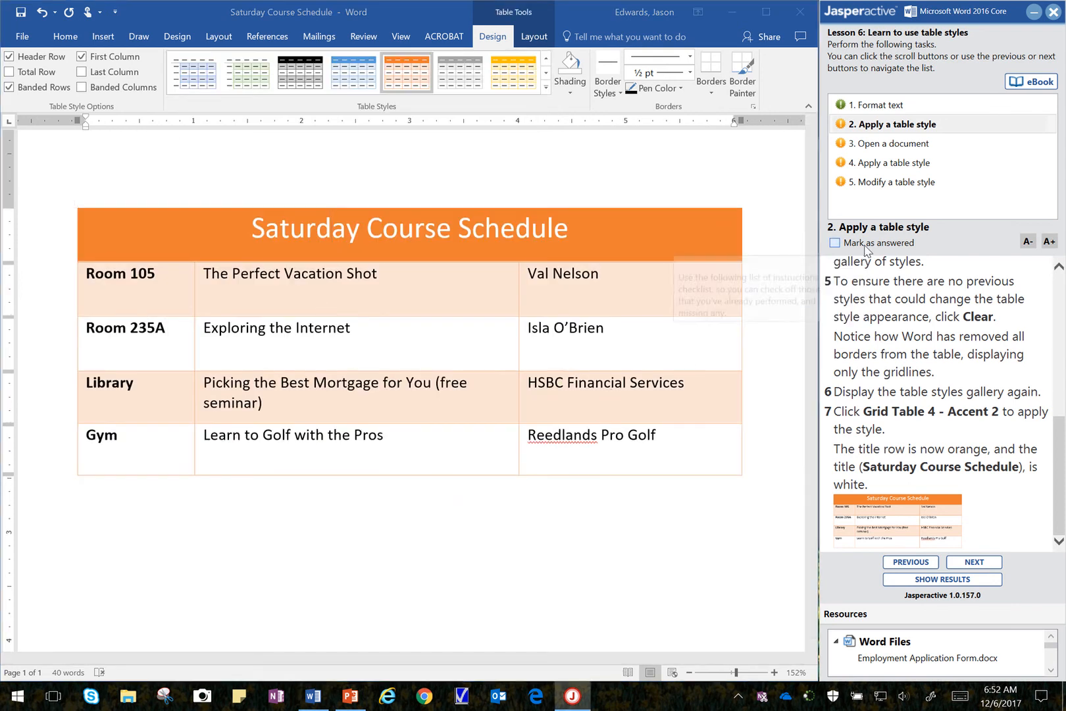
# For task 3, open Employment Application Form from the Documents > Jasperactive > ResourceFiles folder and mark the task as answered
pyautogui.click(875, 143)
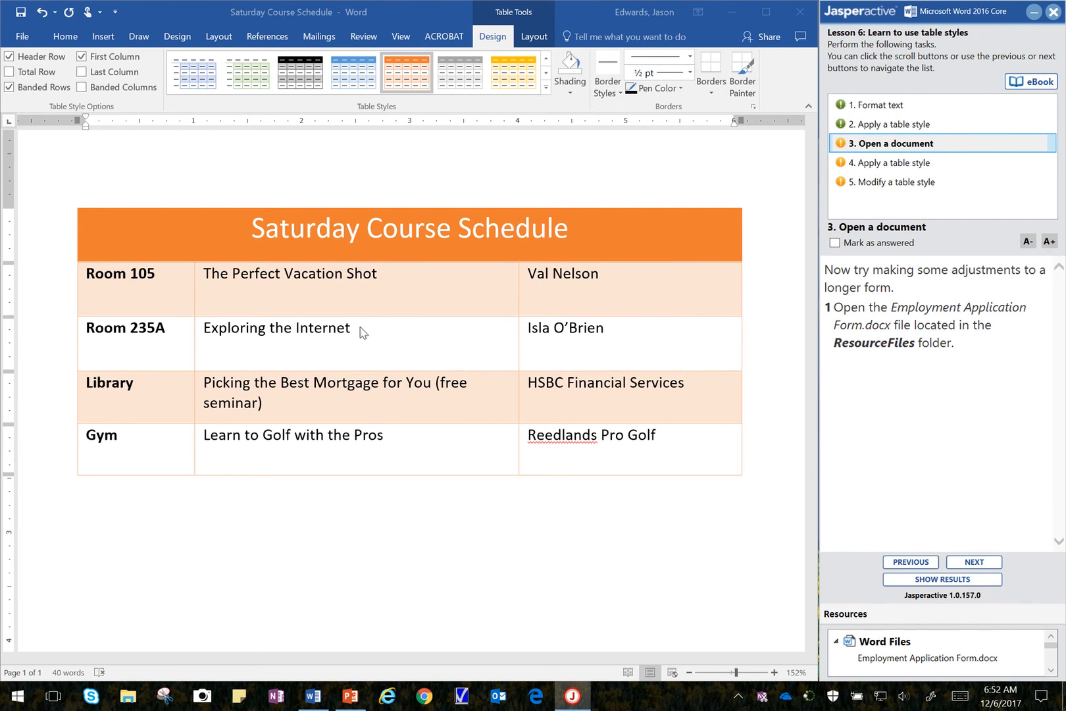
pyautogui.click(21, 37)
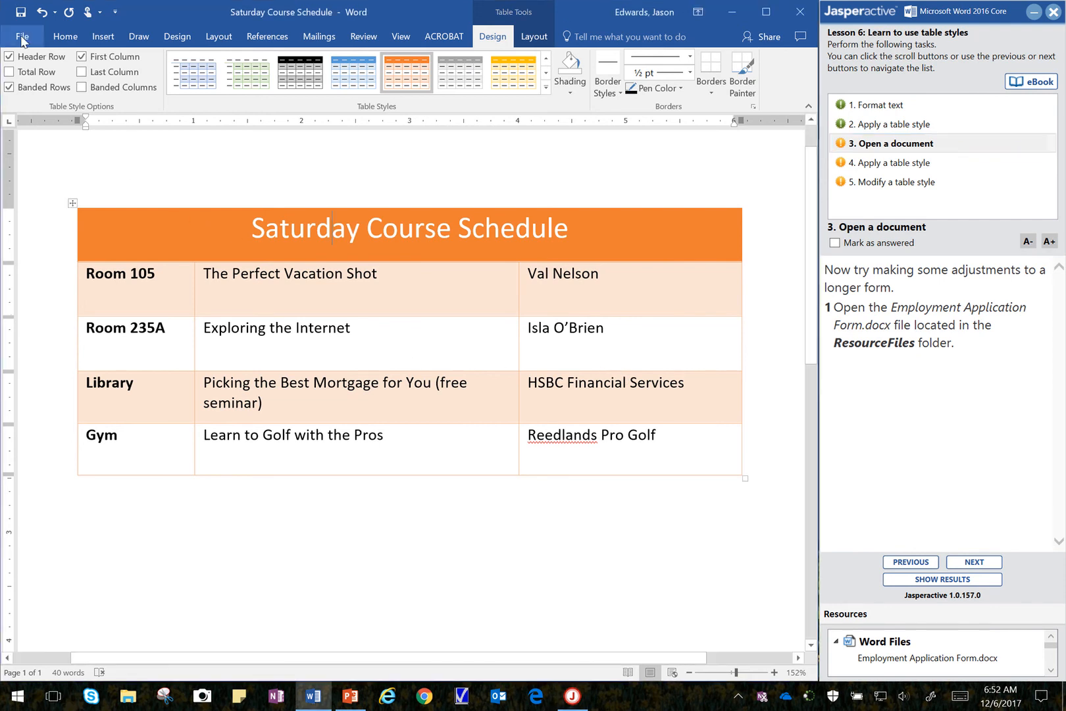
pyautogui.click(21, 38)
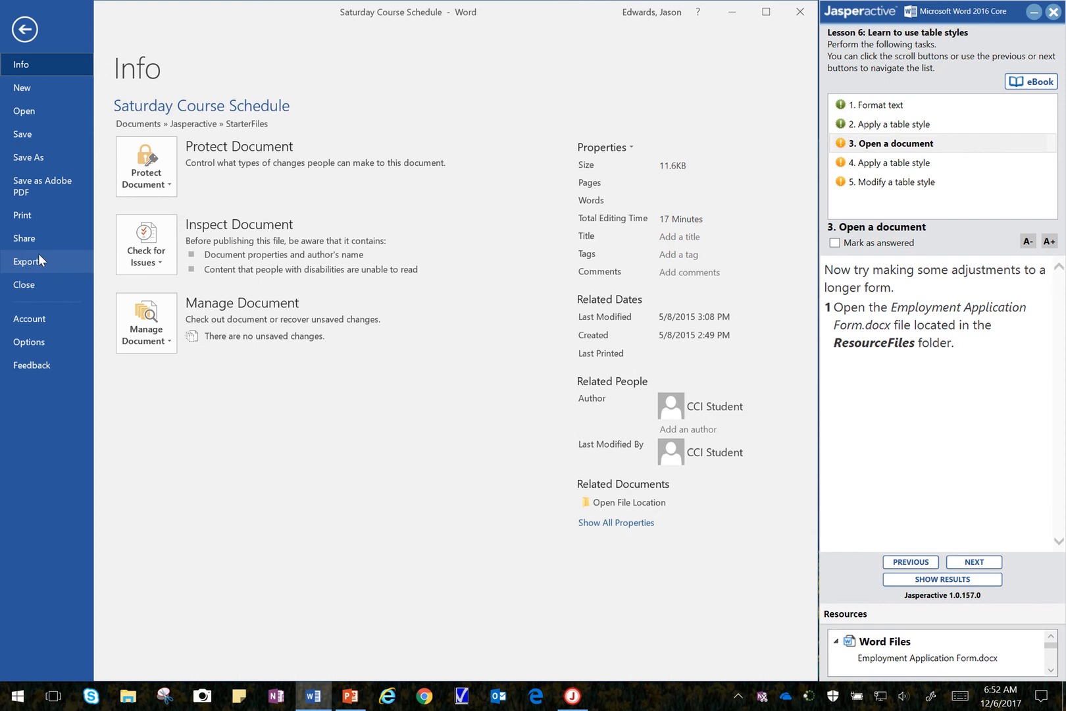
pyautogui.click(26, 116)
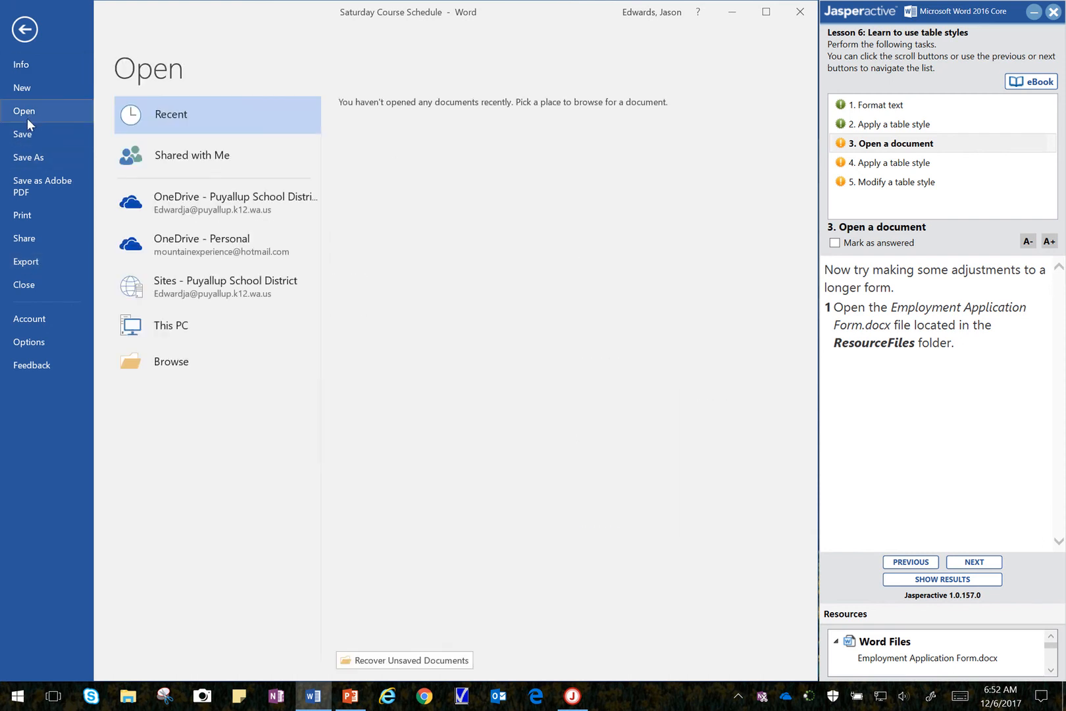
pyautogui.click(149, 443)
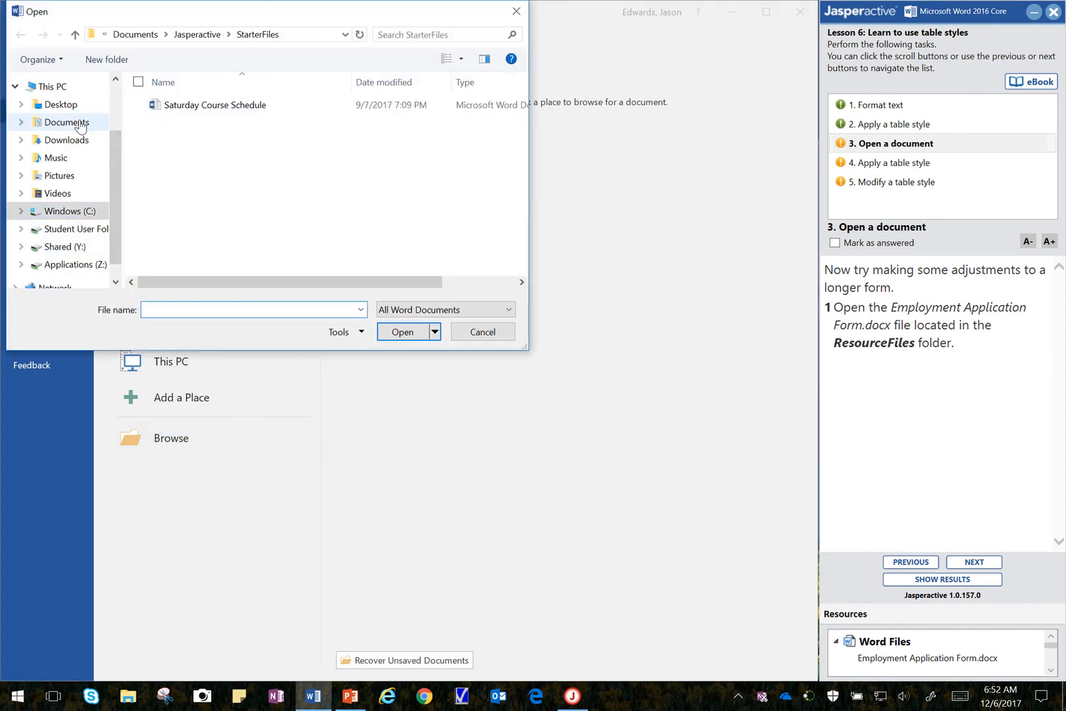
pyautogui.click(79, 123)
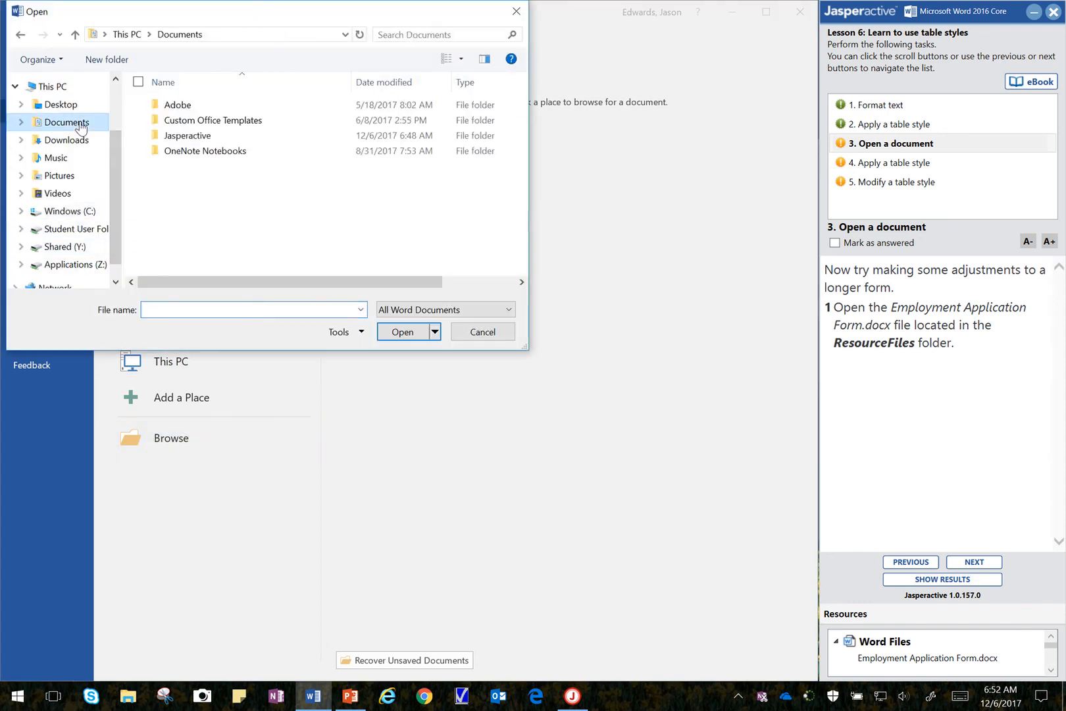
pyautogui.doubleClick(211, 135)
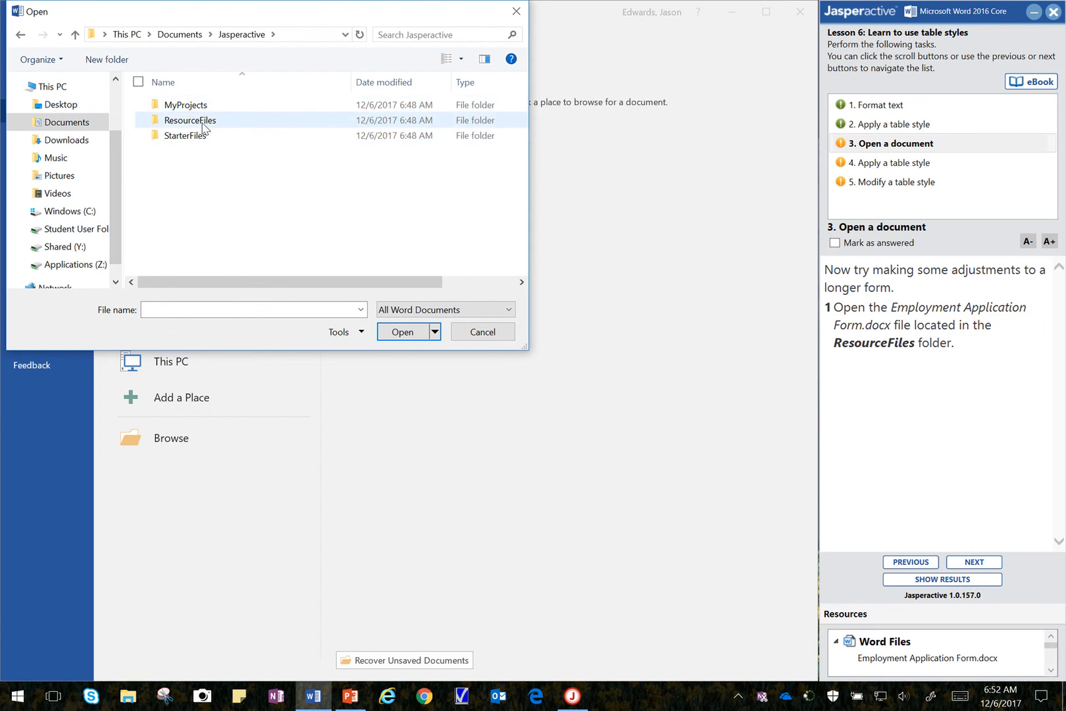
pyautogui.doubleClick(203, 122)
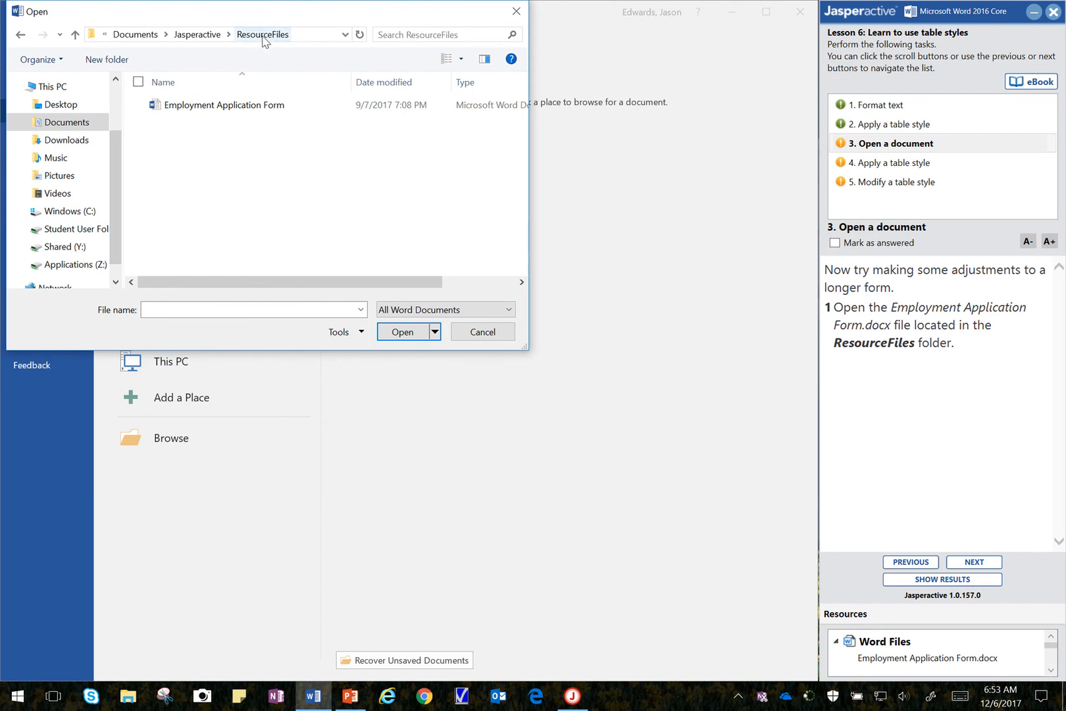
pyautogui.doubleClick(220, 107)
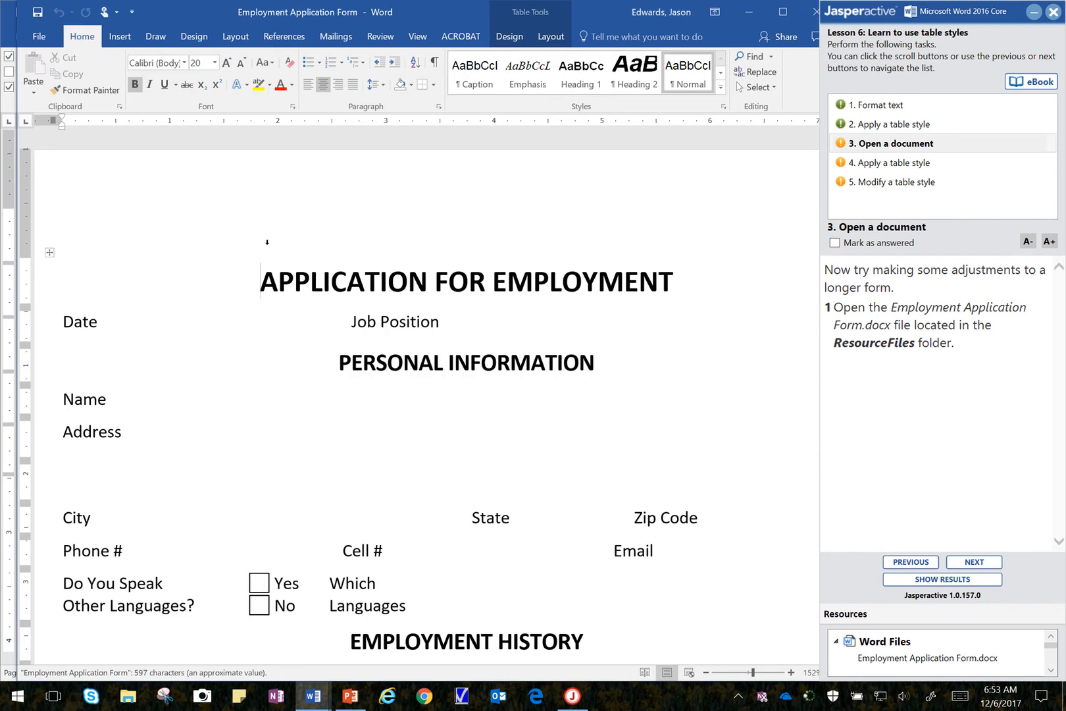
pyautogui.click(844, 245)
# For task 4, repeat the APPLICATION FOR EMPLOYMENT title row as a header row and check the top of page 2
pyautogui.click(898, 164)
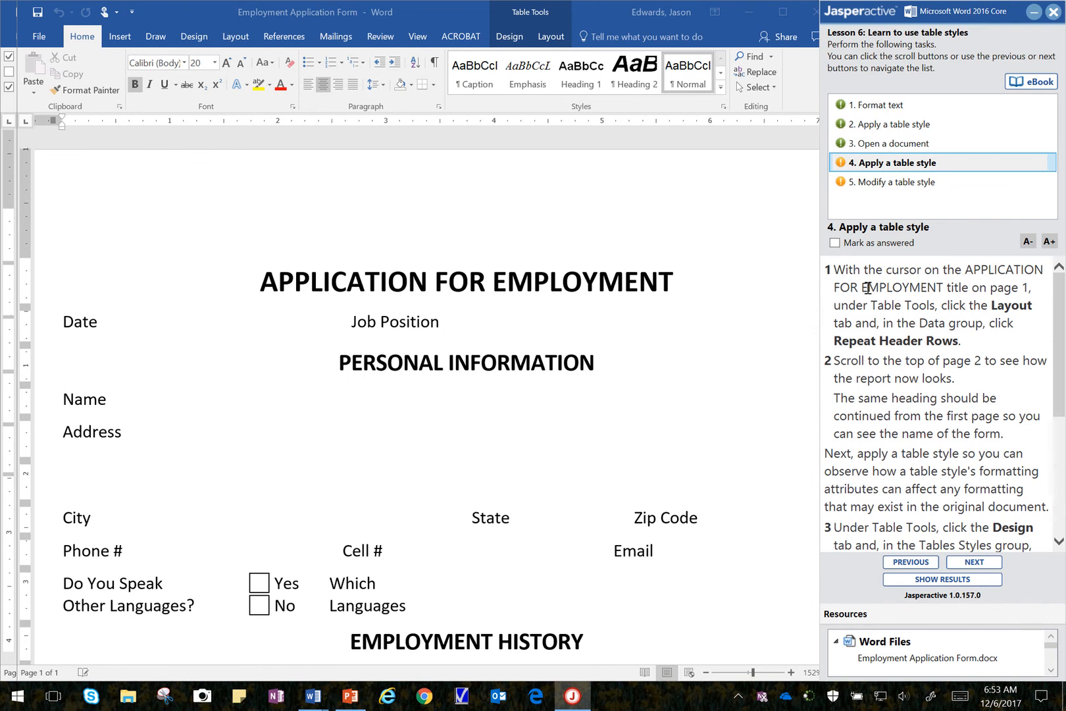
pyautogui.click(403, 282)
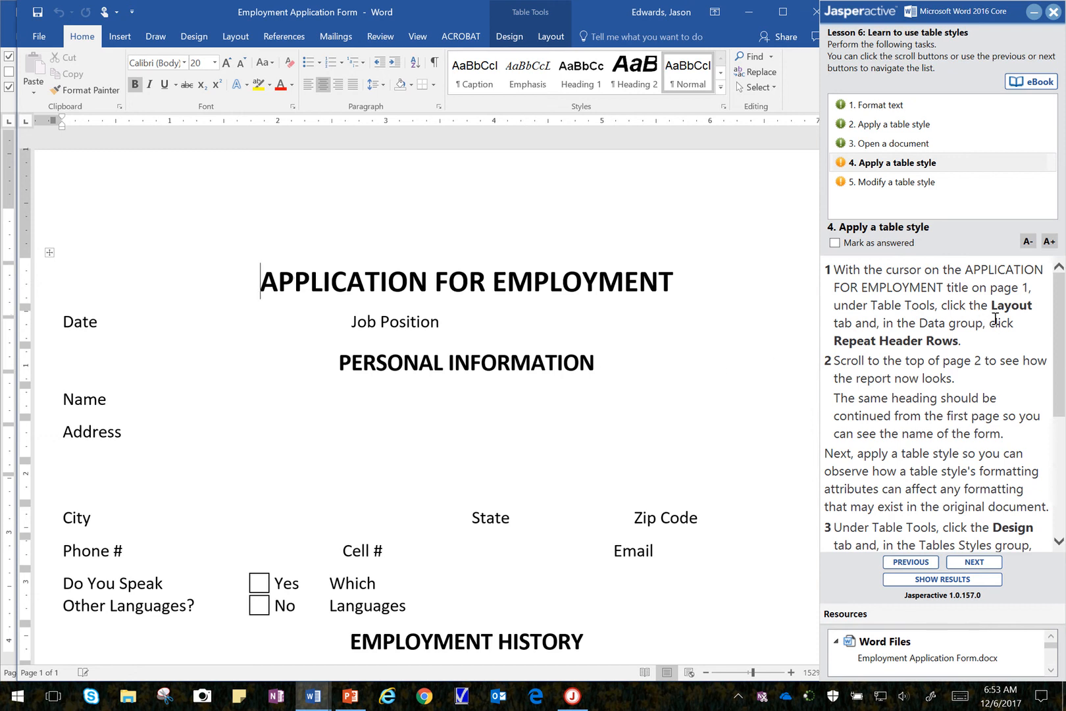
pyautogui.click(551, 38)
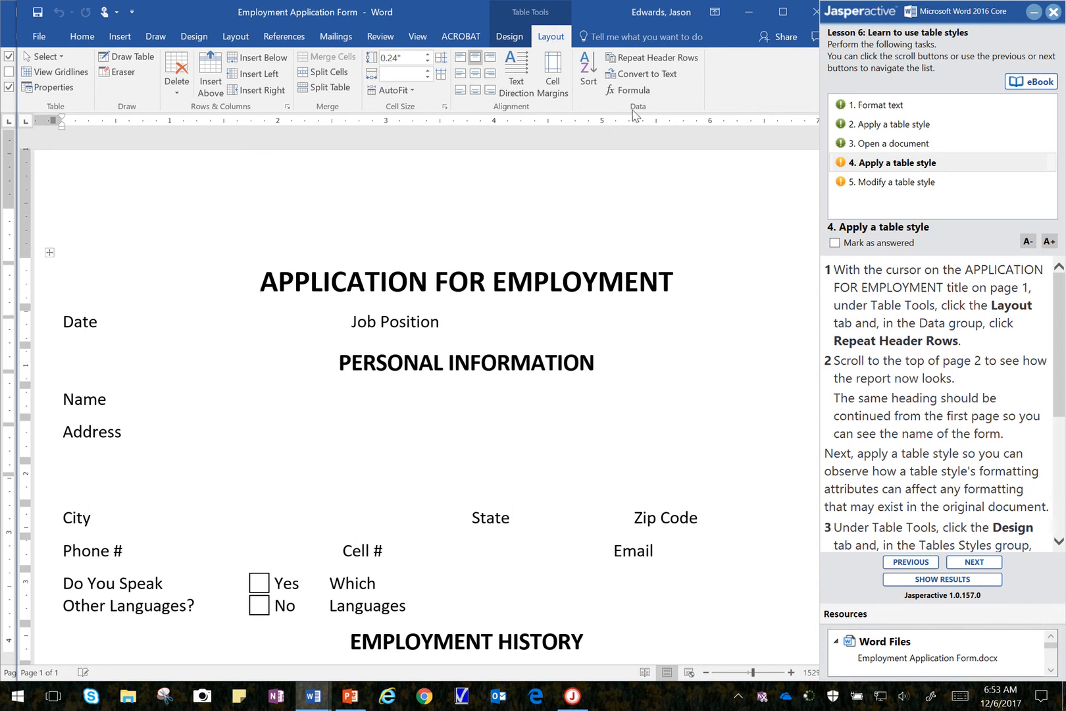
pyautogui.click(629, 60)
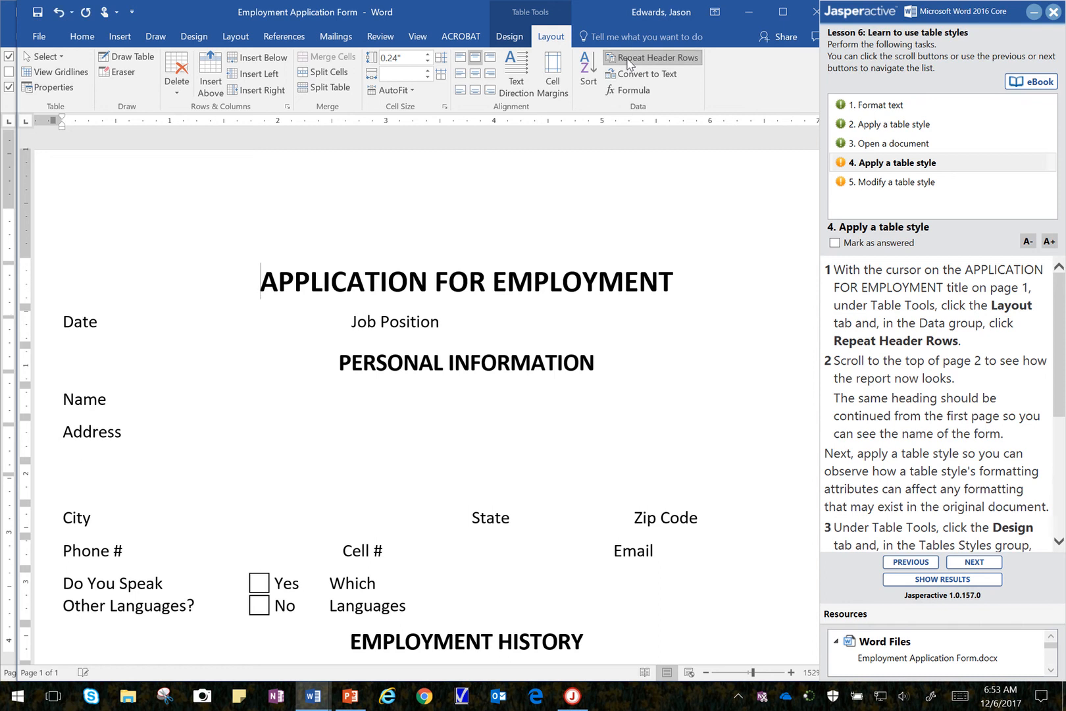
pyautogui.click(842, 360)
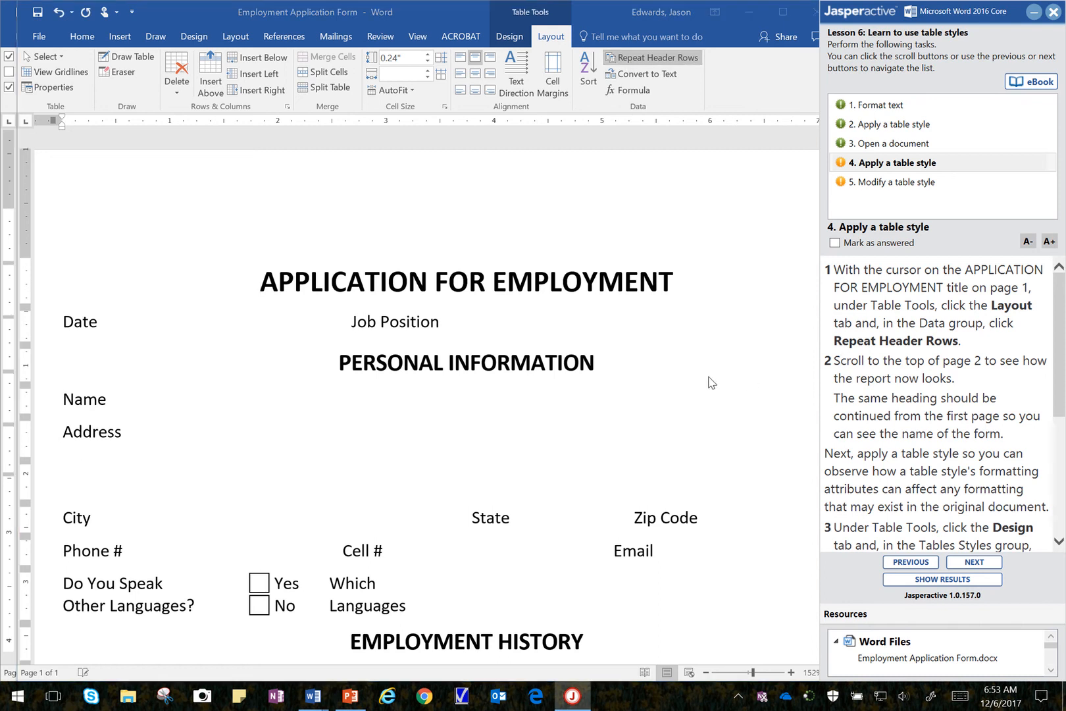
pyautogui.scroll(-3, 706, 382)
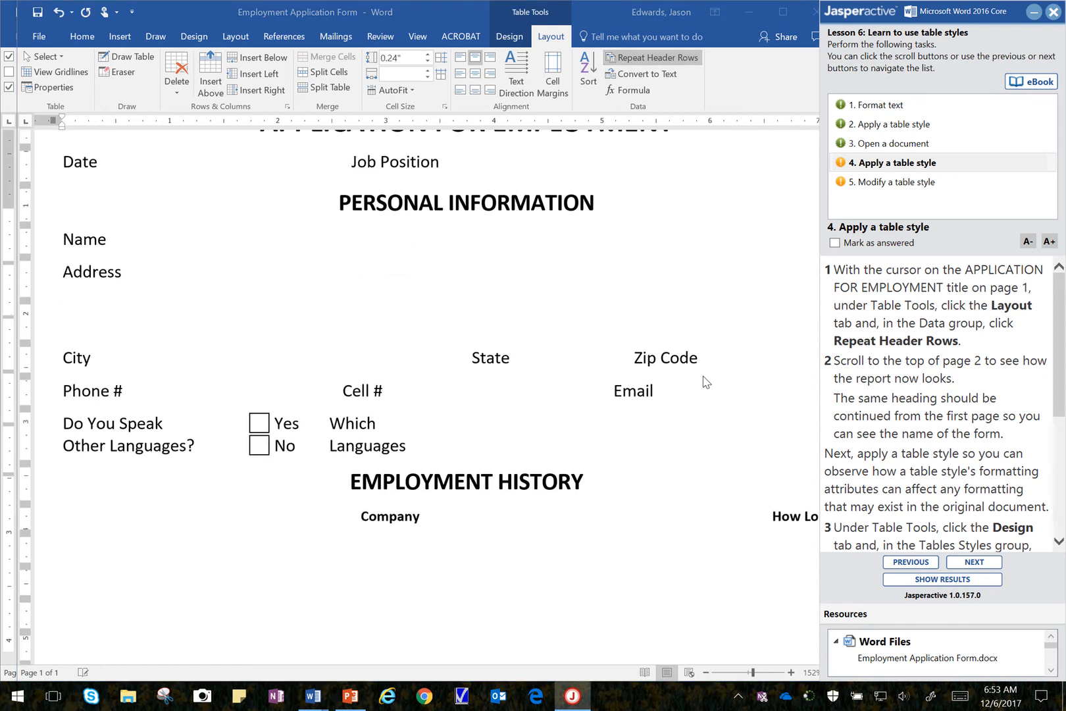
pyautogui.scroll(3, 543, 315)
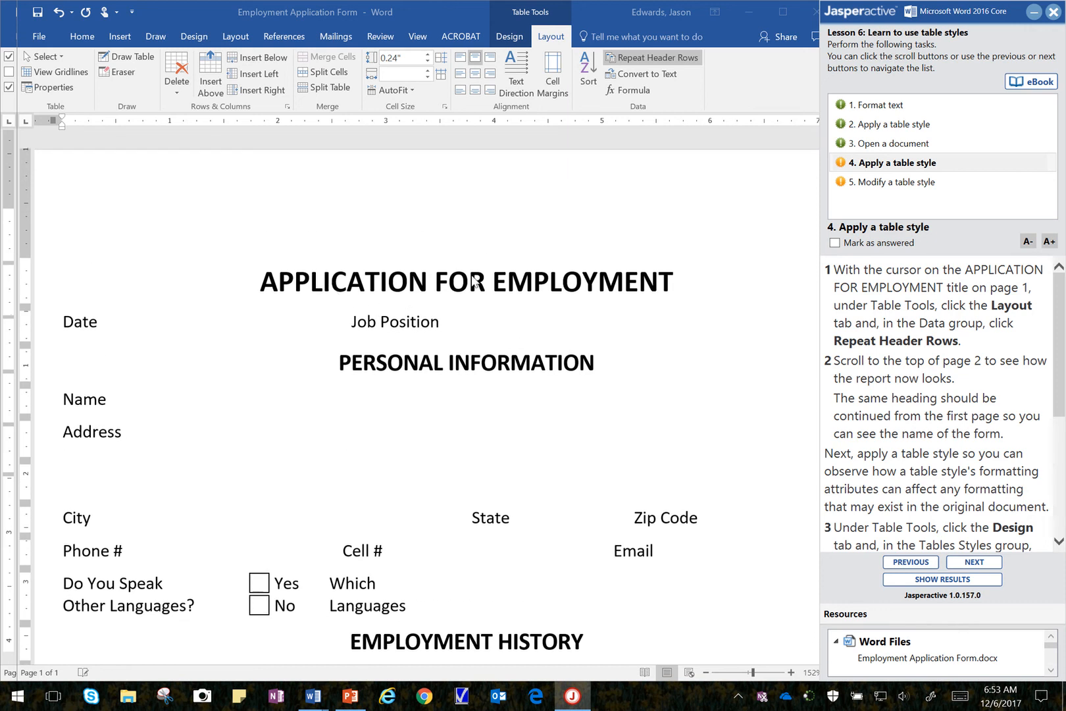
pyautogui.scroll(-10, 556, 398)
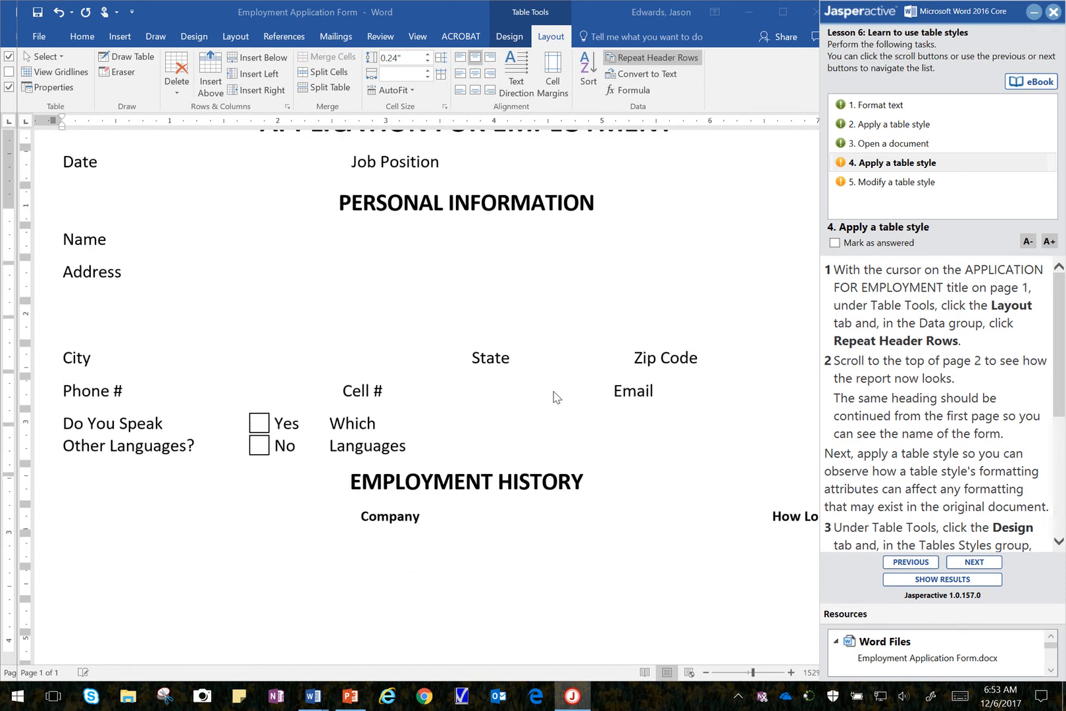
pyautogui.scroll(-5, 556, 399)
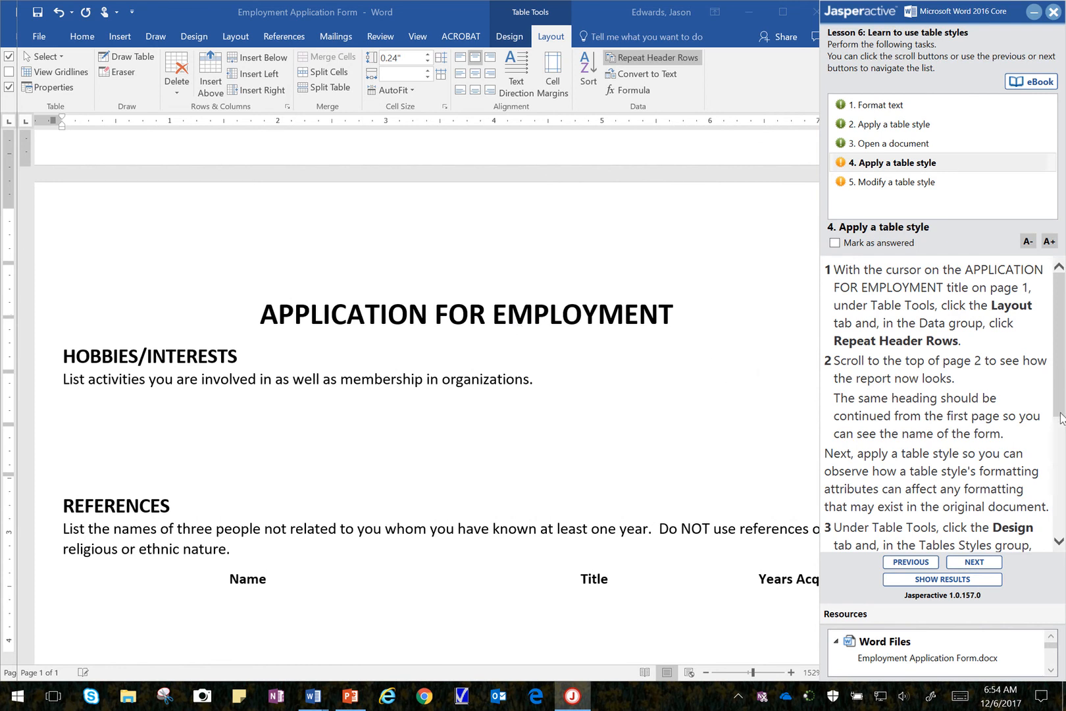
# For task 4, try the Grid Table 1 Light style on the employment application table
pyautogui.moveTo(1060, 397); pyautogui.dragTo(1062, 466)
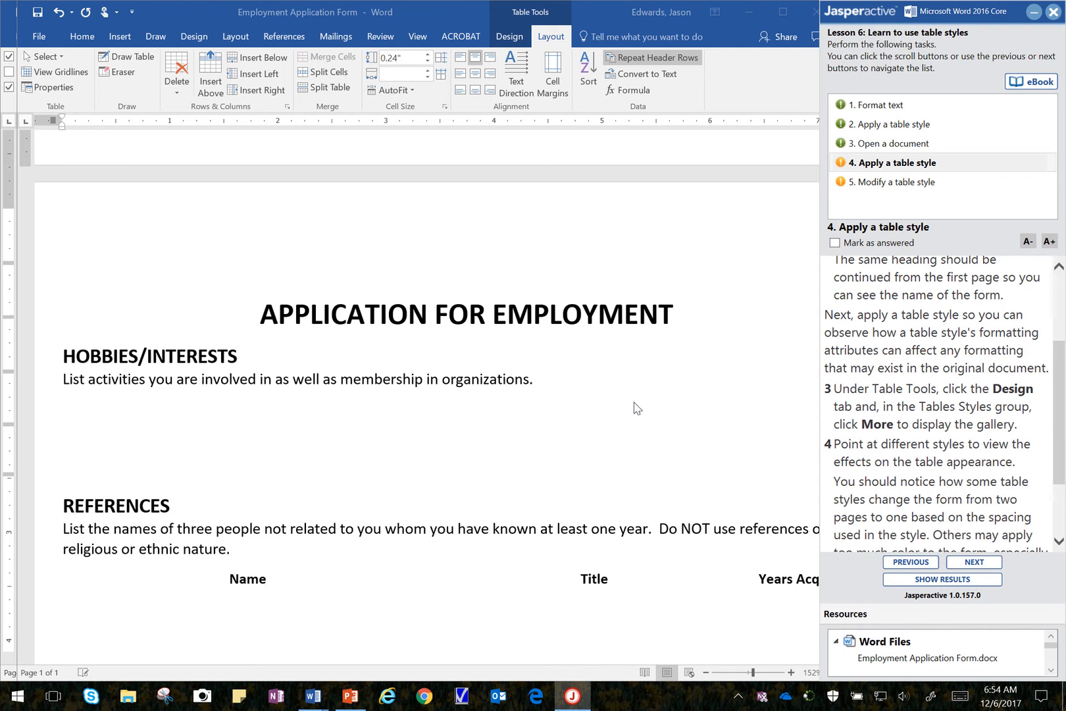
pyautogui.scroll(15, 636, 408)
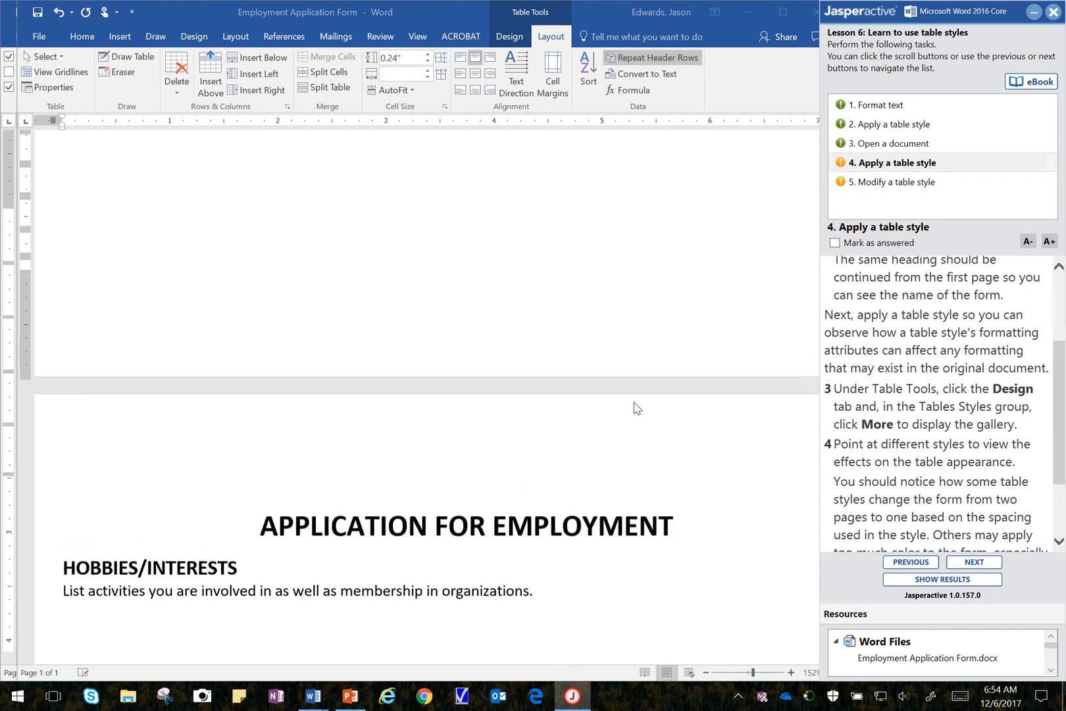
pyautogui.scroll(5, 636, 408)
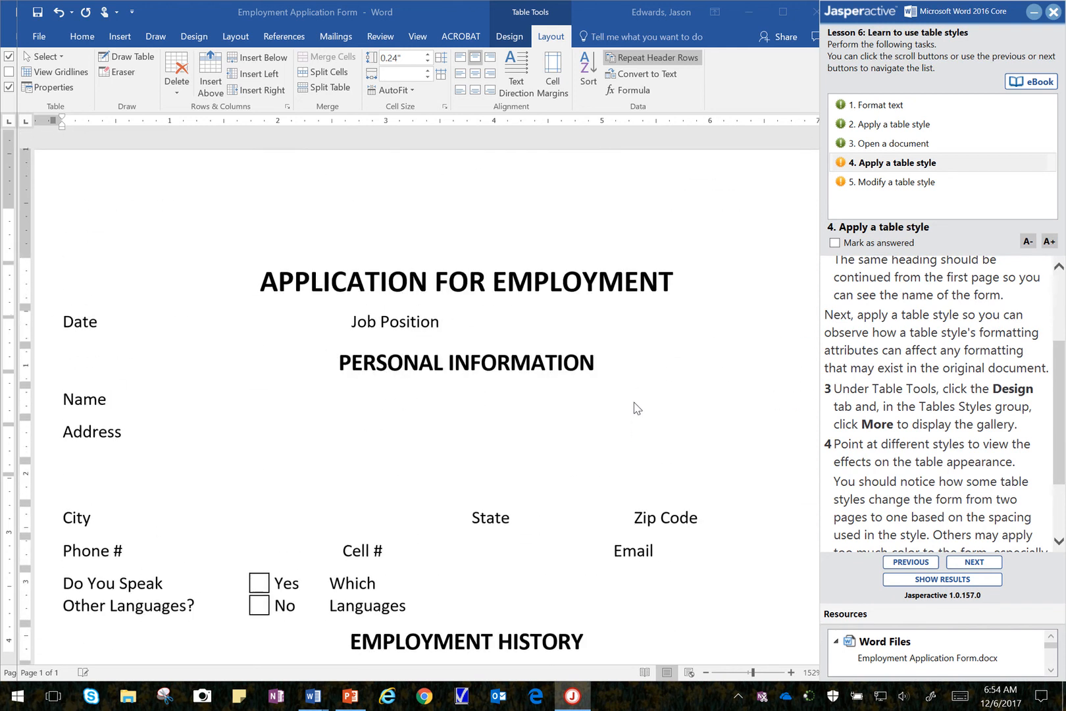
pyautogui.click(254, 277)
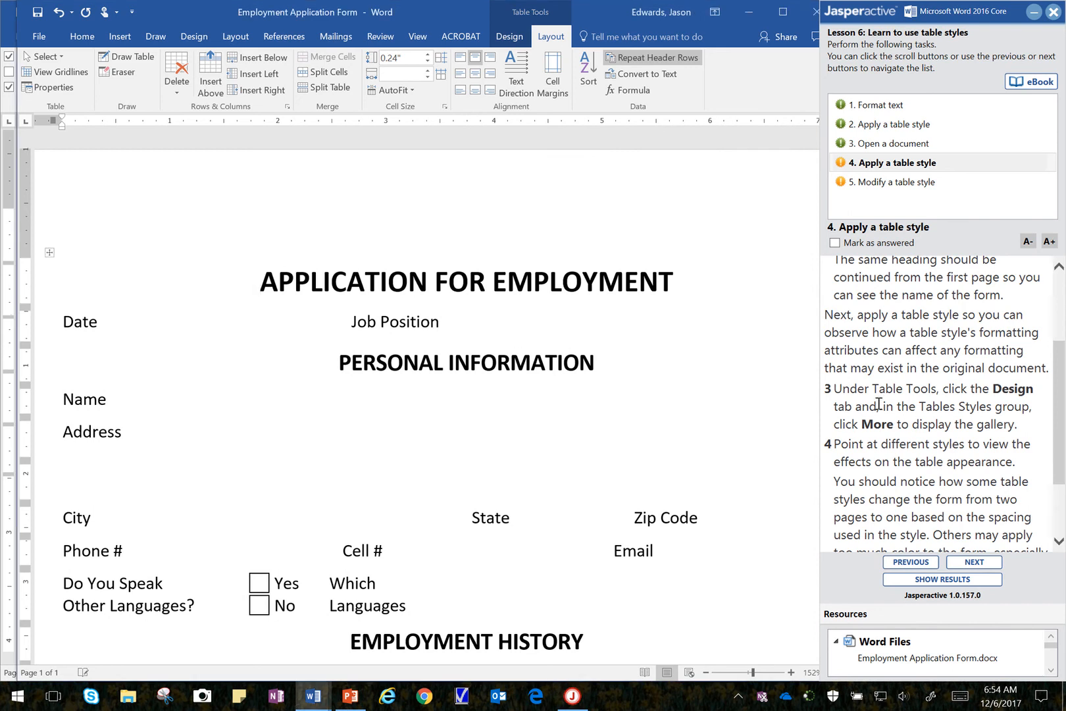
pyautogui.click(510, 41)
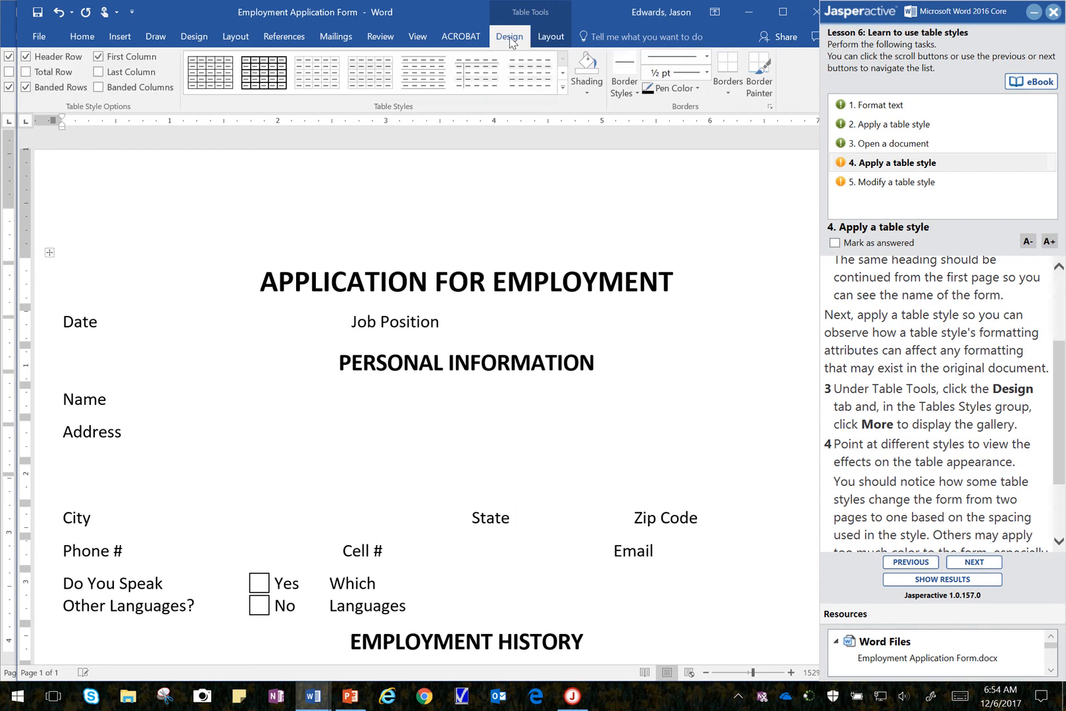
pyautogui.click(563, 89)
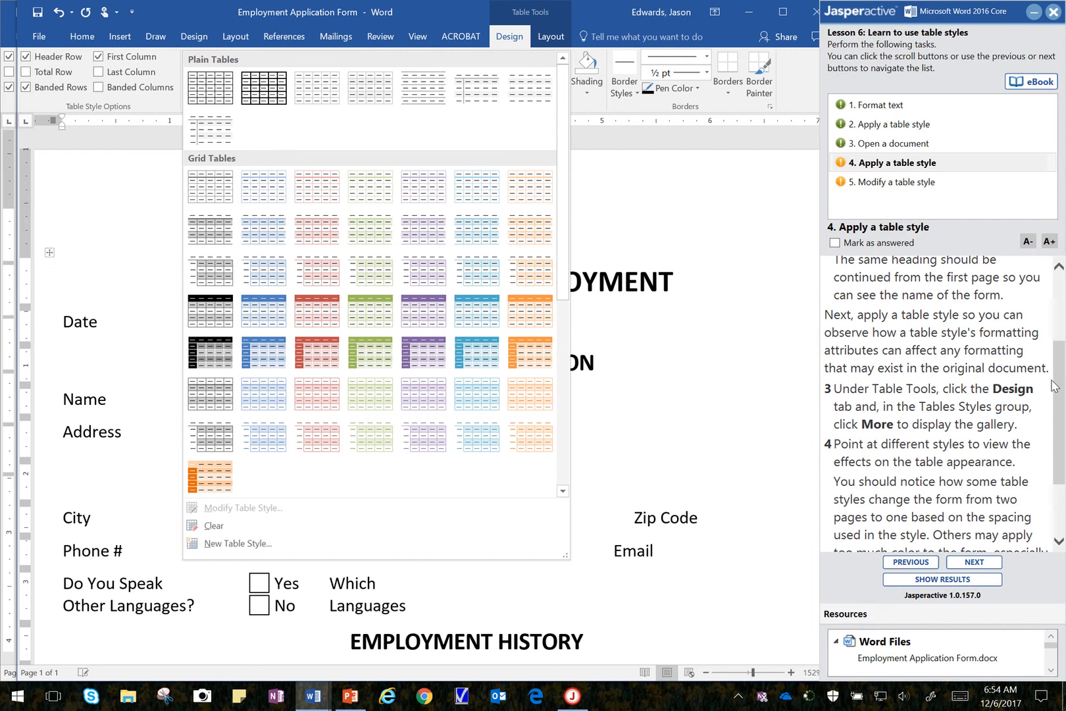
pyautogui.click(1060, 409)
pyautogui.moveTo(1060, 408); pyautogui.dragTo(1059, 459)
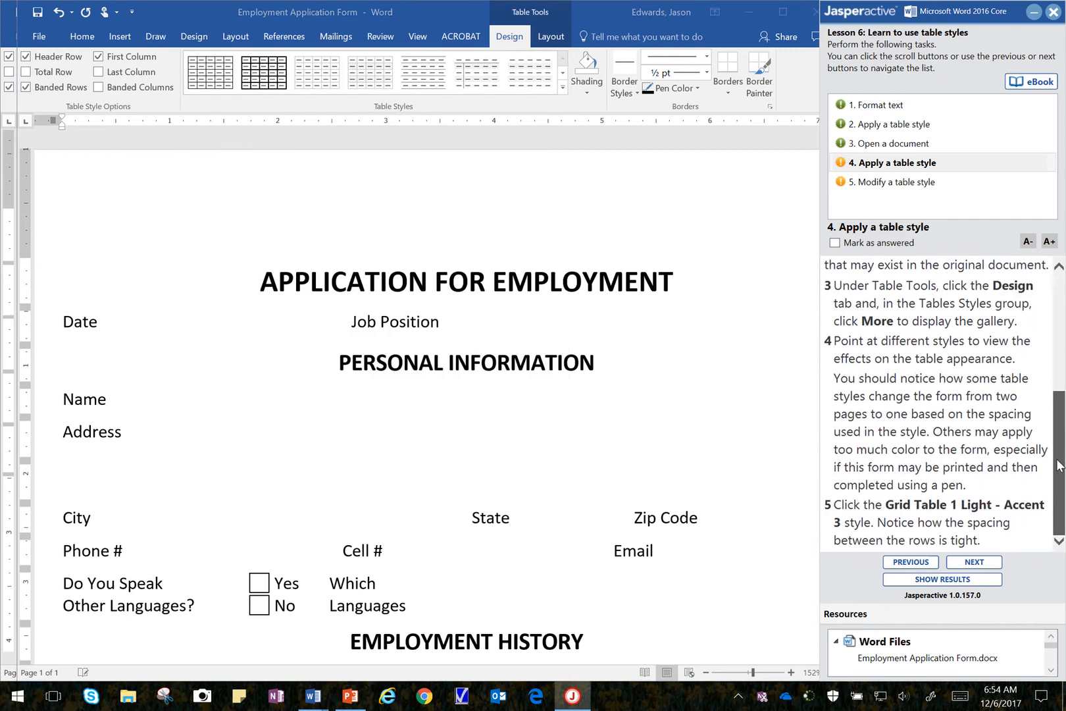
pyautogui.click(564, 87)
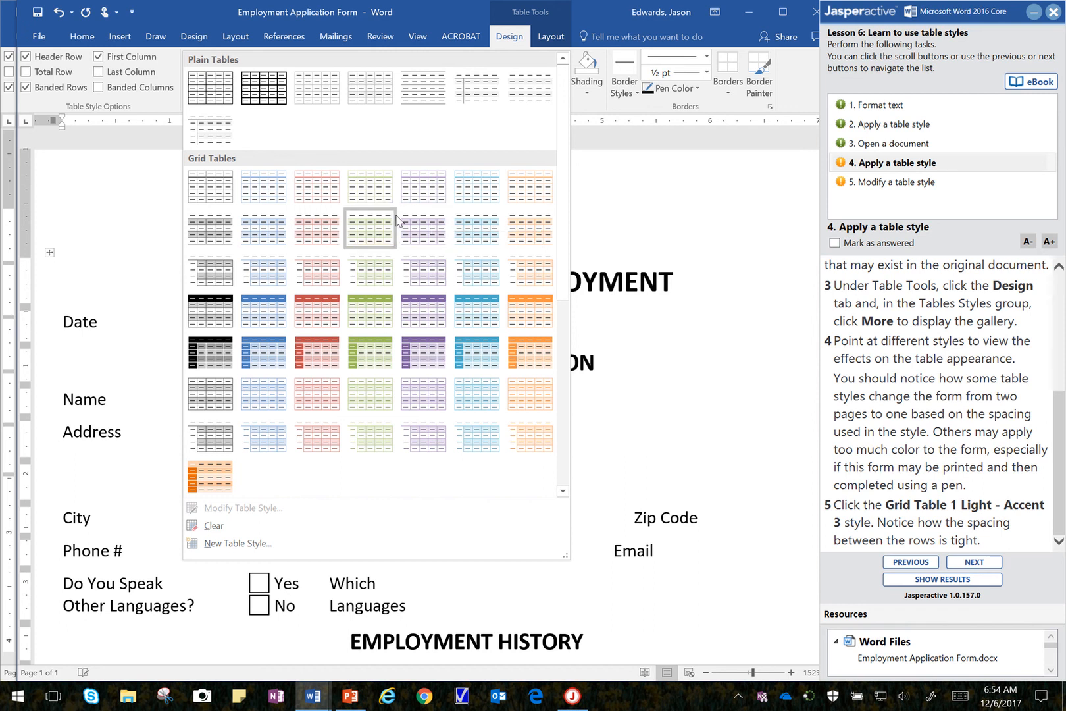
pyautogui.click(211, 198)
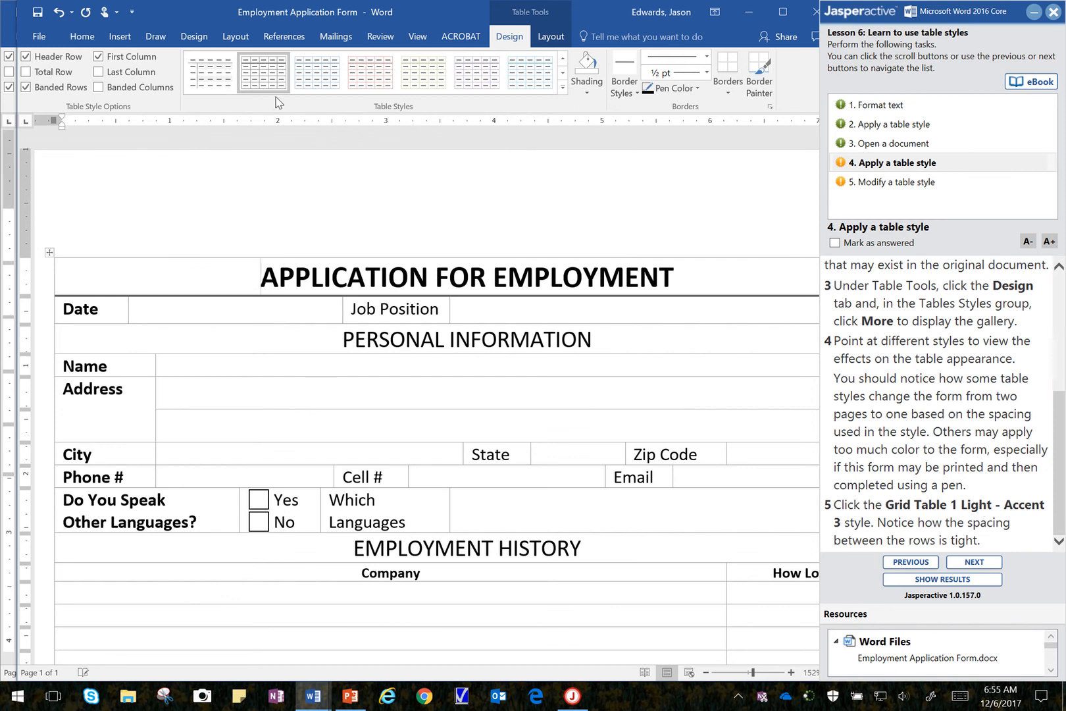
# Apply the Grid Table 1 Light - Accent 3 style to the application form table and mark task 4 as answered
pyautogui.click(563, 87)
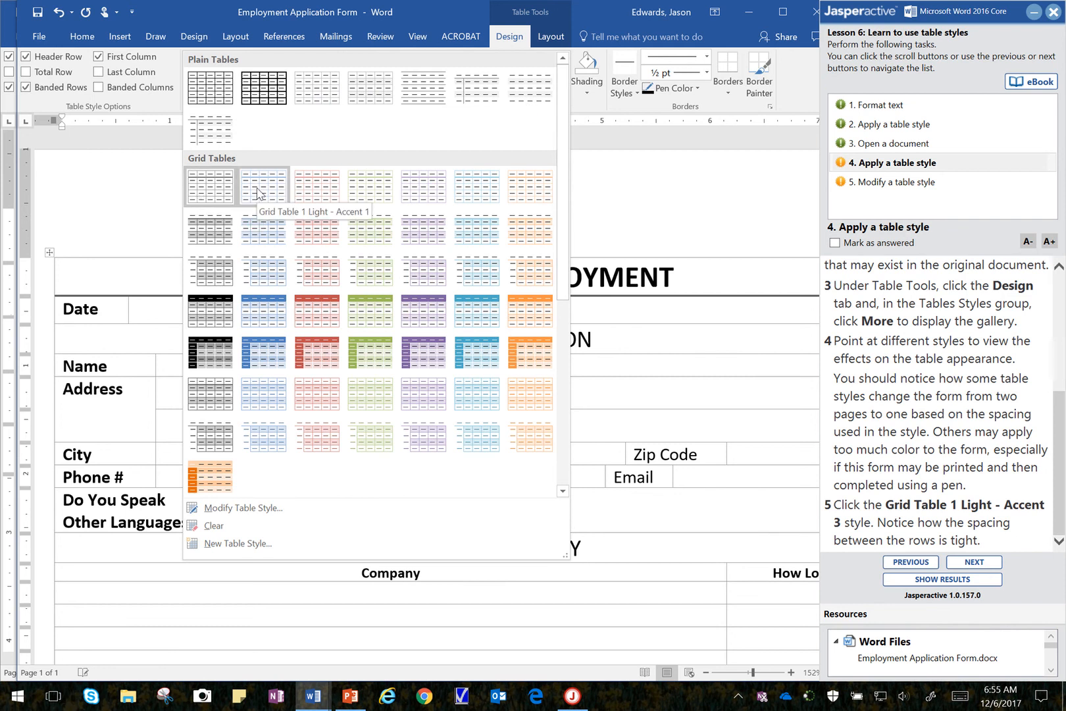
pyautogui.click(374, 191)
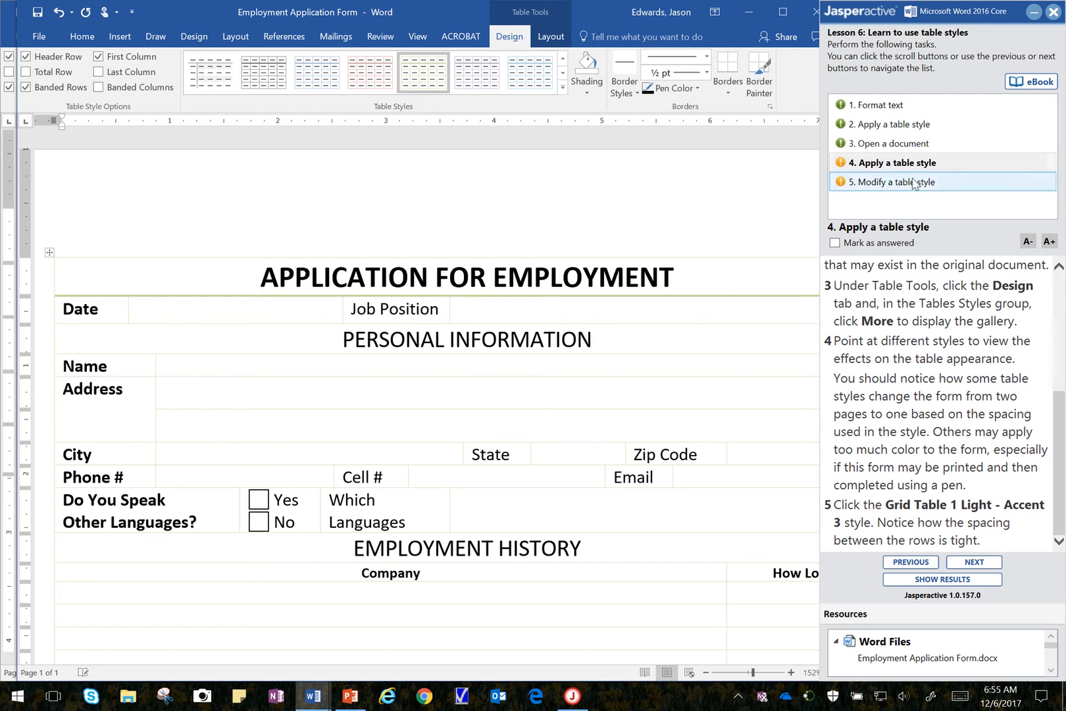
pyautogui.click(879, 244)
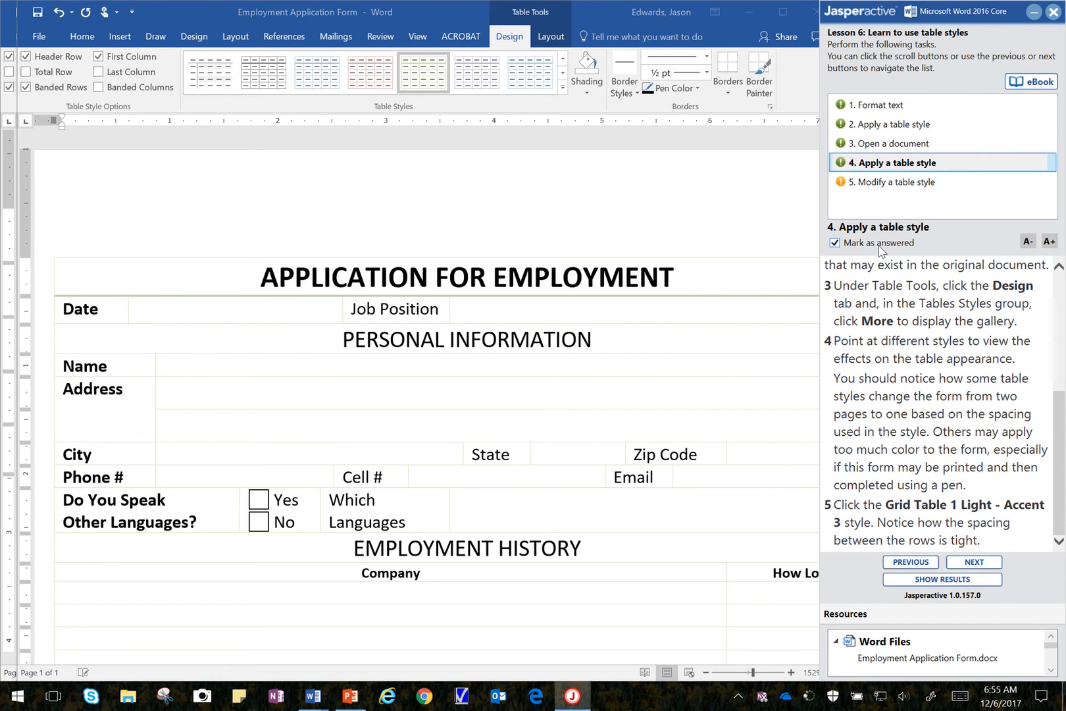
# Go to task 5 and open the paragraph settings for modifying the application form's Grid Table 1 Light - Accent 3 style
pyautogui.click(915, 187)
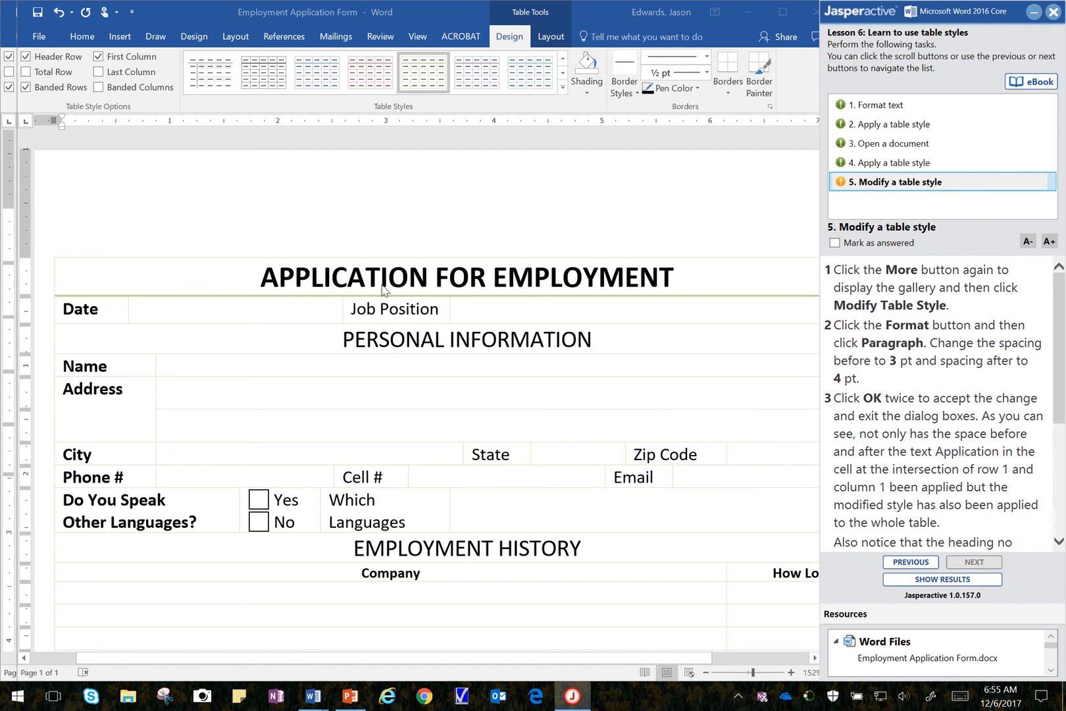
pyautogui.click(291, 281)
pyautogui.click(262, 276)
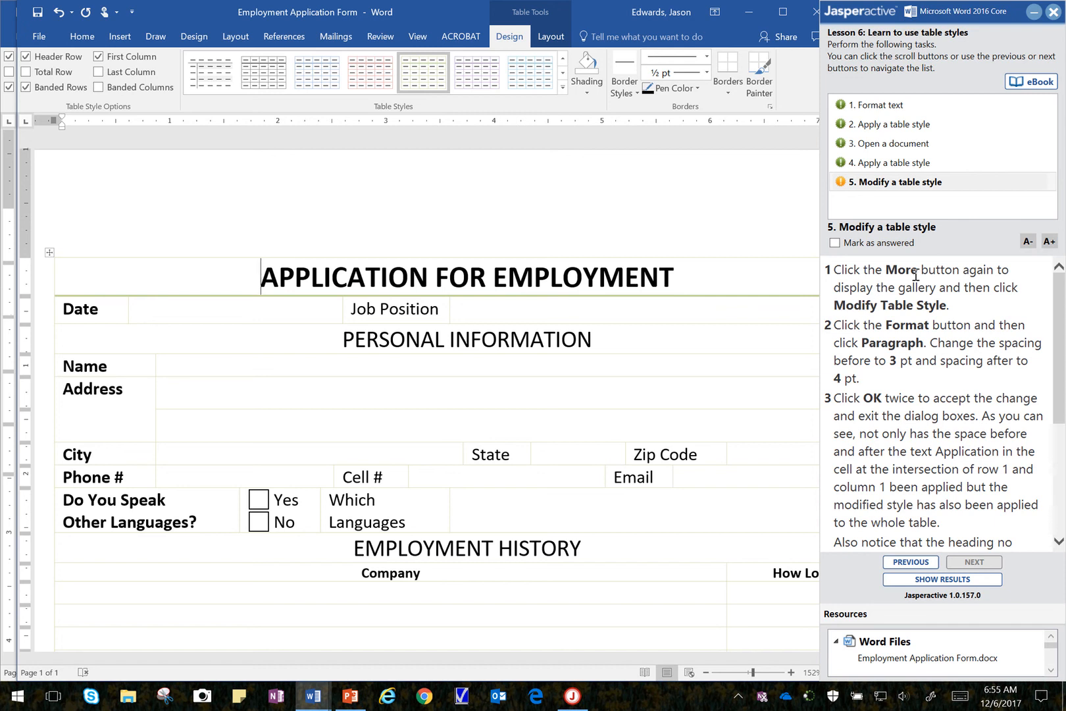
pyautogui.click(563, 87)
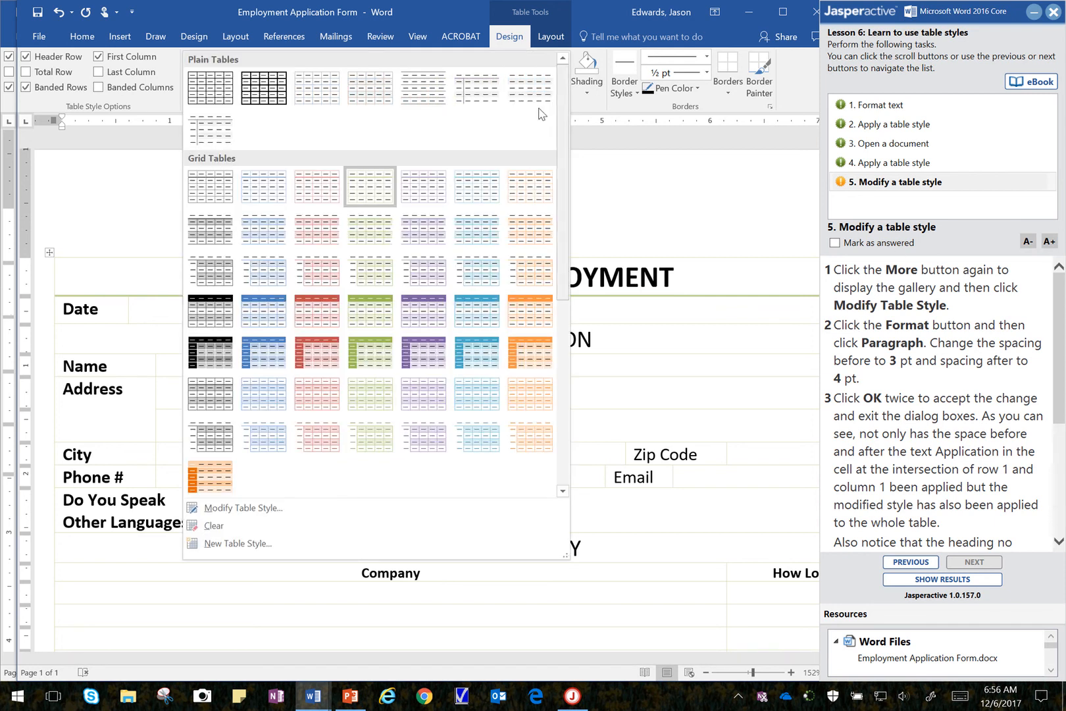
pyautogui.click(222, 513)
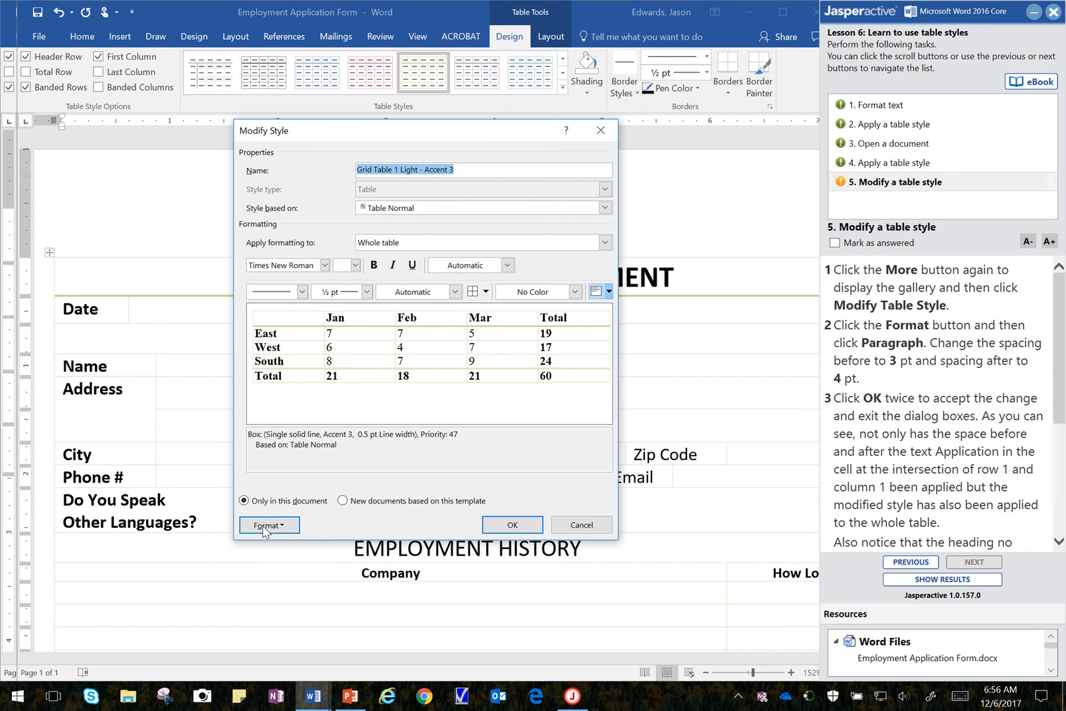
pyautogui.click(265, 525)
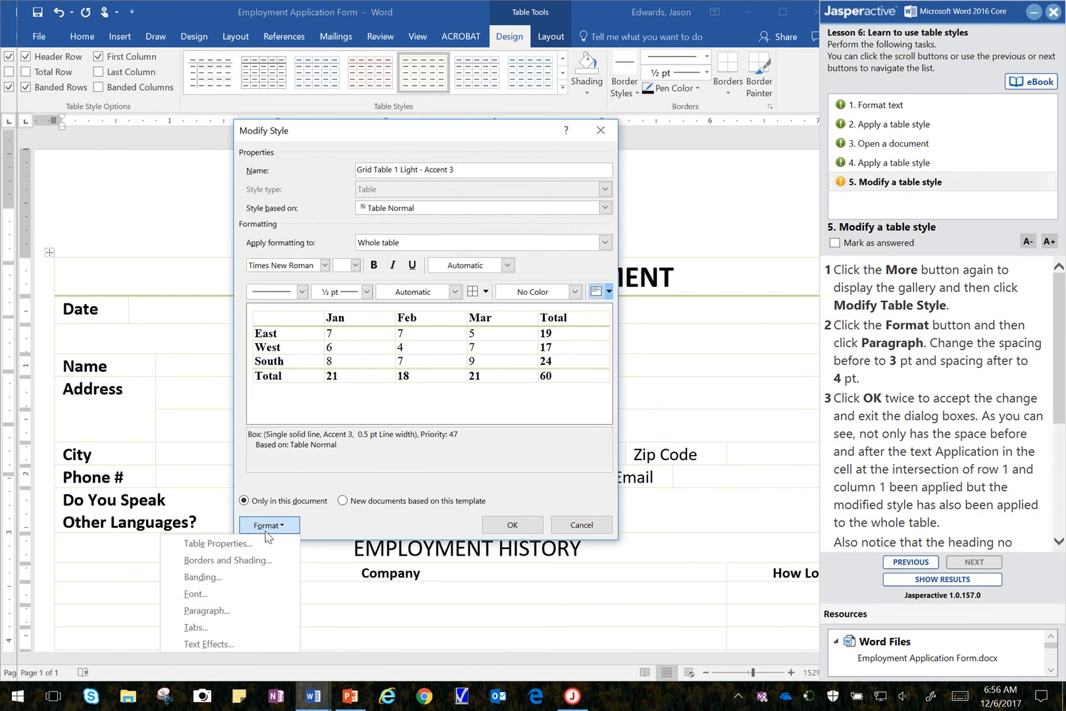
pyautogui.click(227, 611)
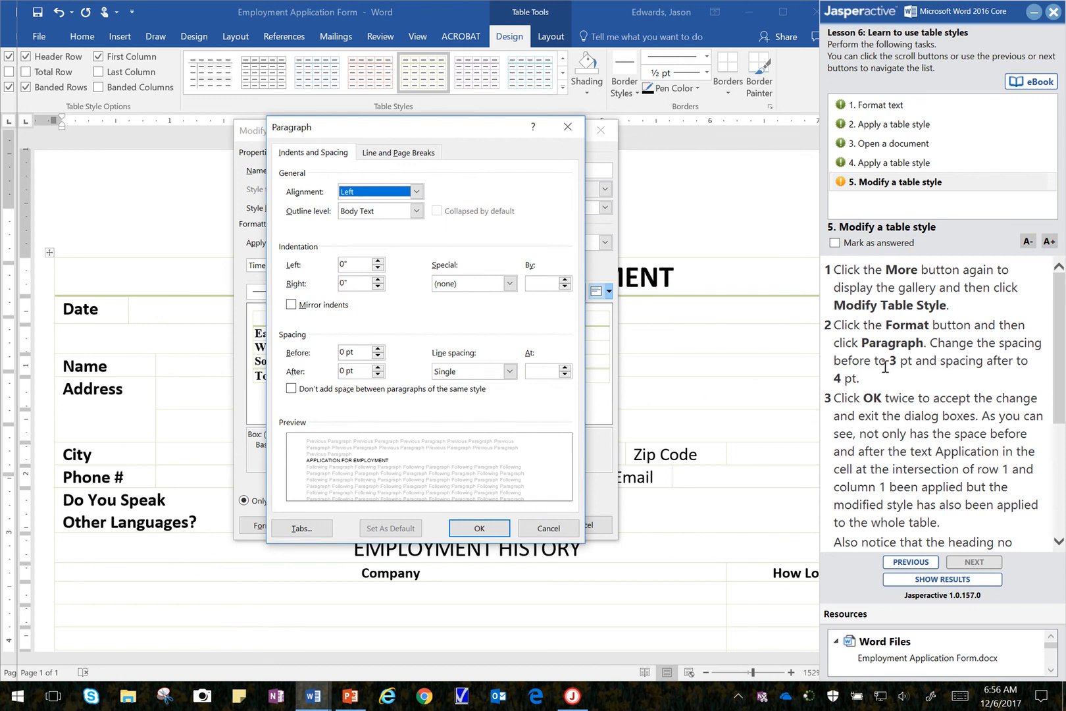
# Set the table style's paragraph spacing before to 3 pt and accept the style modification
pyautogui.click(378, 356)
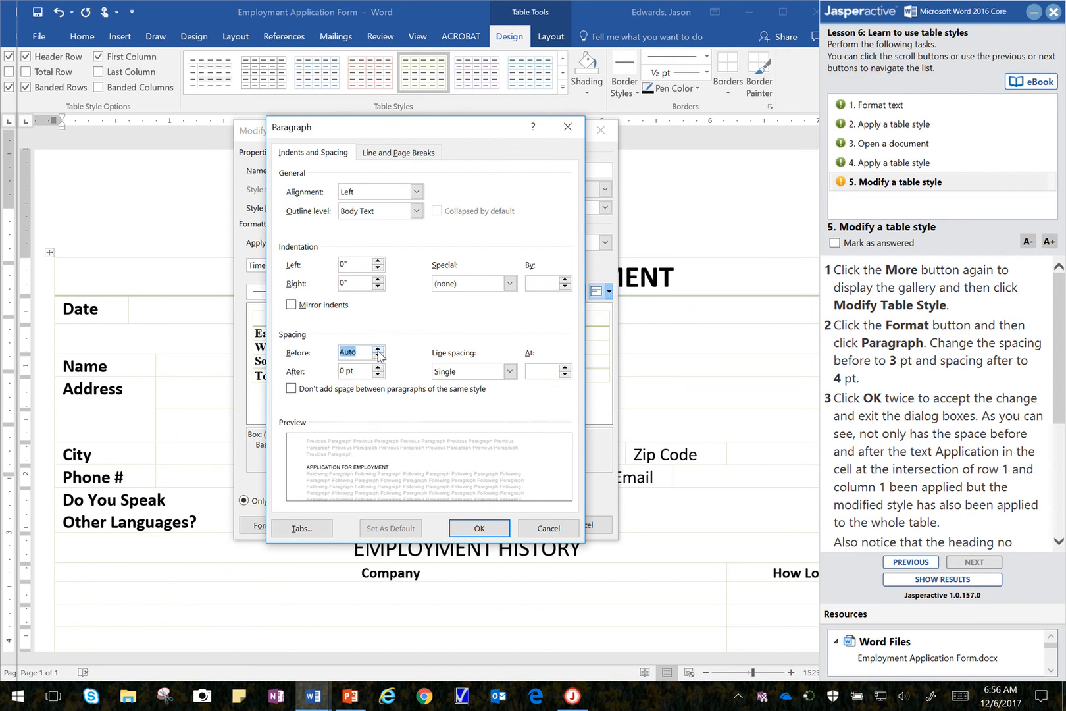
pyautogui.click(378, 349)
pyautogui.click(378, 349)
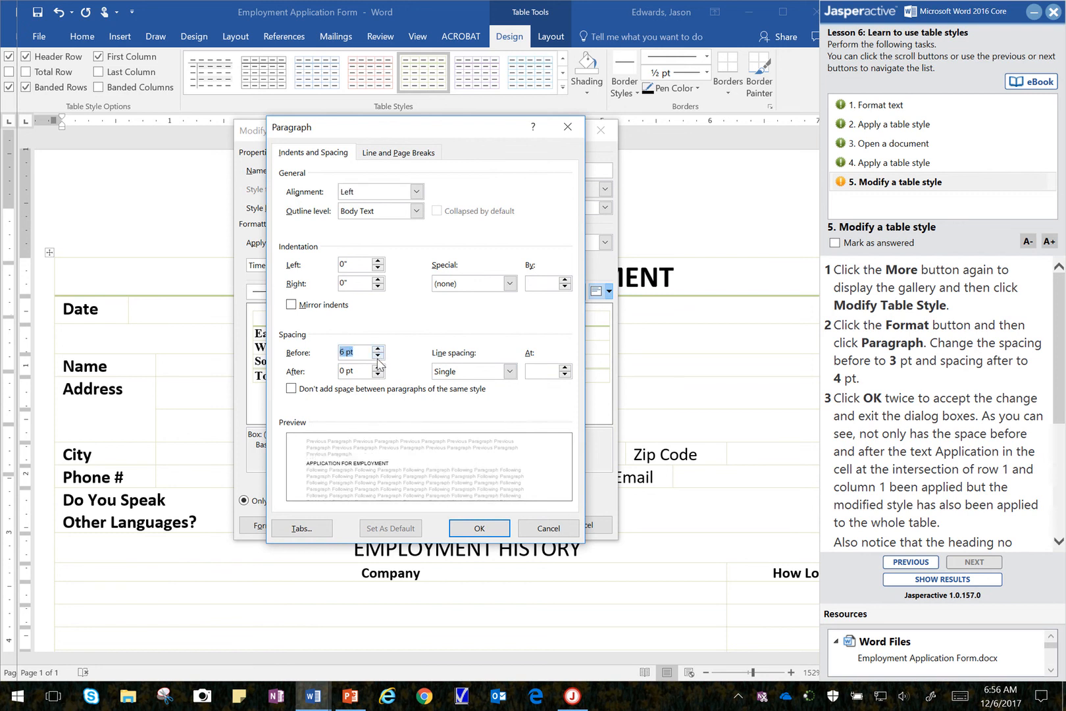
pyautogui.click(378, 356)
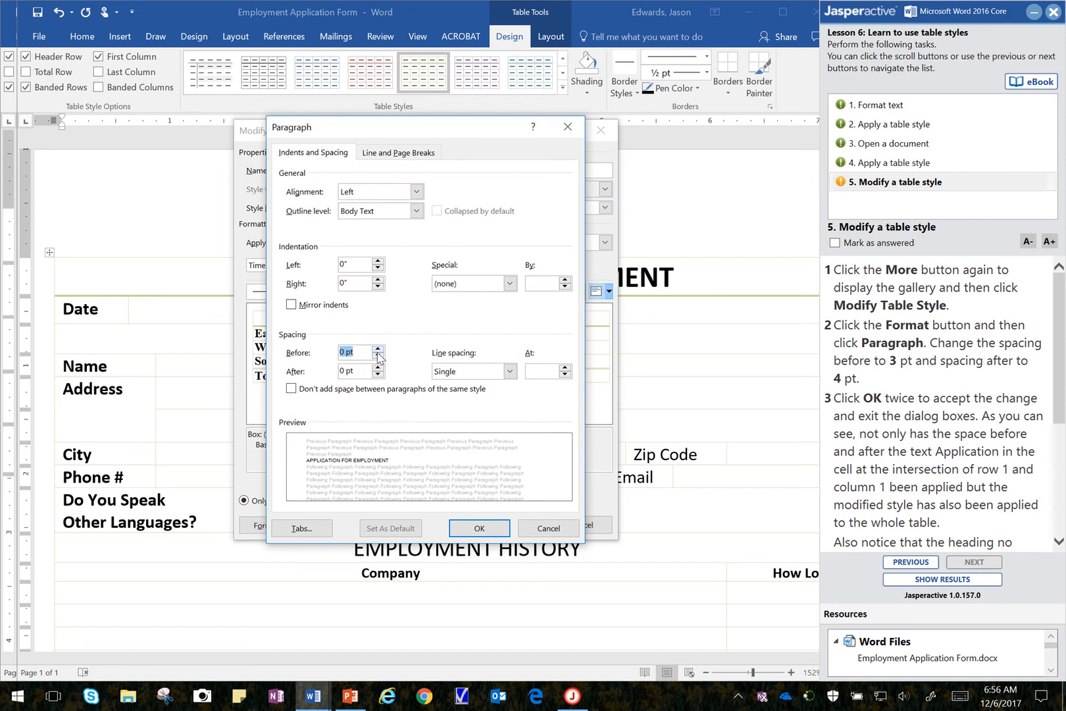
pyautogui.click(378, 350)
pyautogui.moveTo(346, 355); pyautogui.dragTo(338, 356)
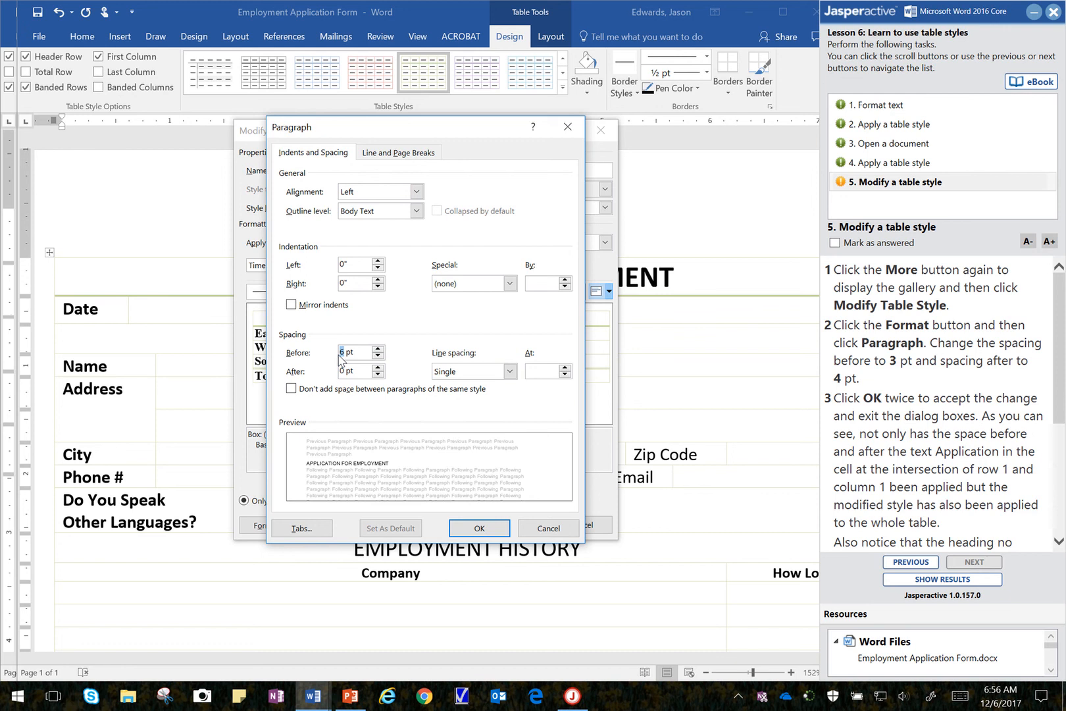
pyautogui.write('3')
pyautogui.click(480, 528)
pyautogui.click(485, 525)
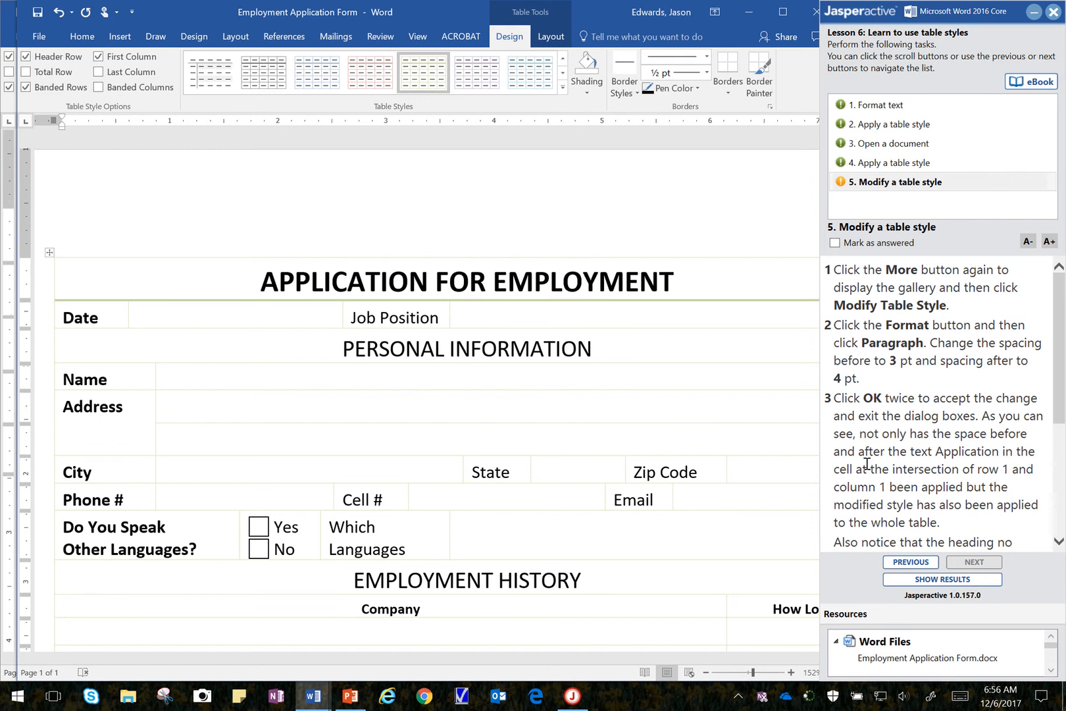
# Repeat the APPLICATION FOR EMPLOYMENT title row as a header row again and mark task 5 as answered
pyautogui.moveTo(40, 381)
pyautogui.moveTo(1063, 385); pyautogui.dragTo(1063, 520)
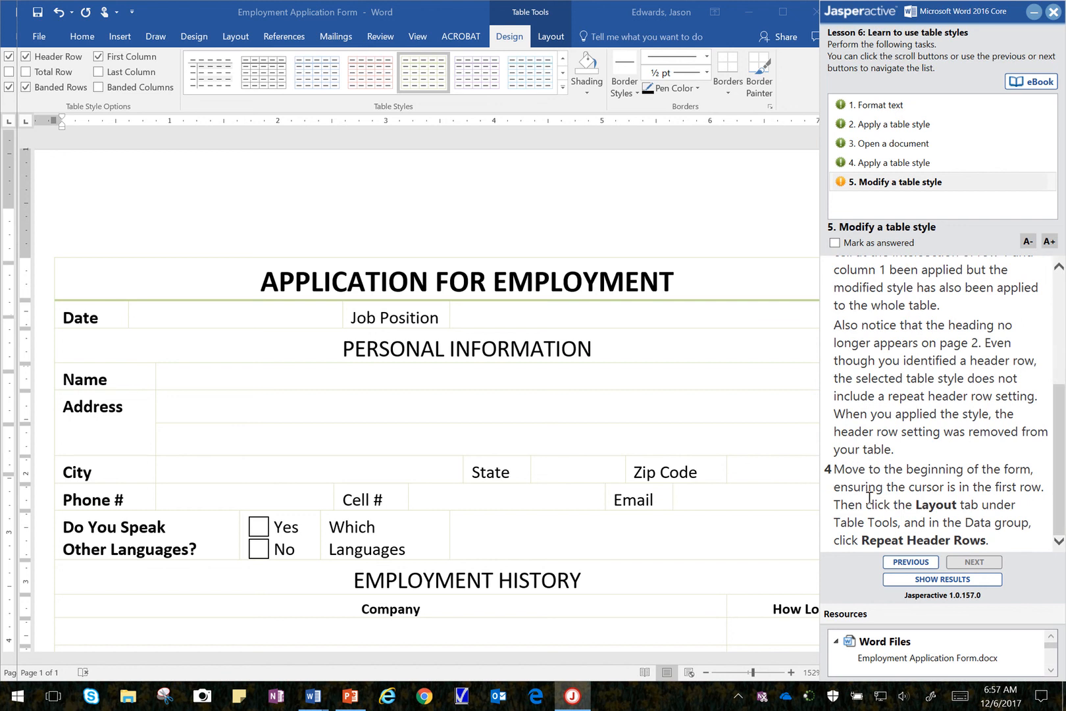
pyautogui.click(264, 283)
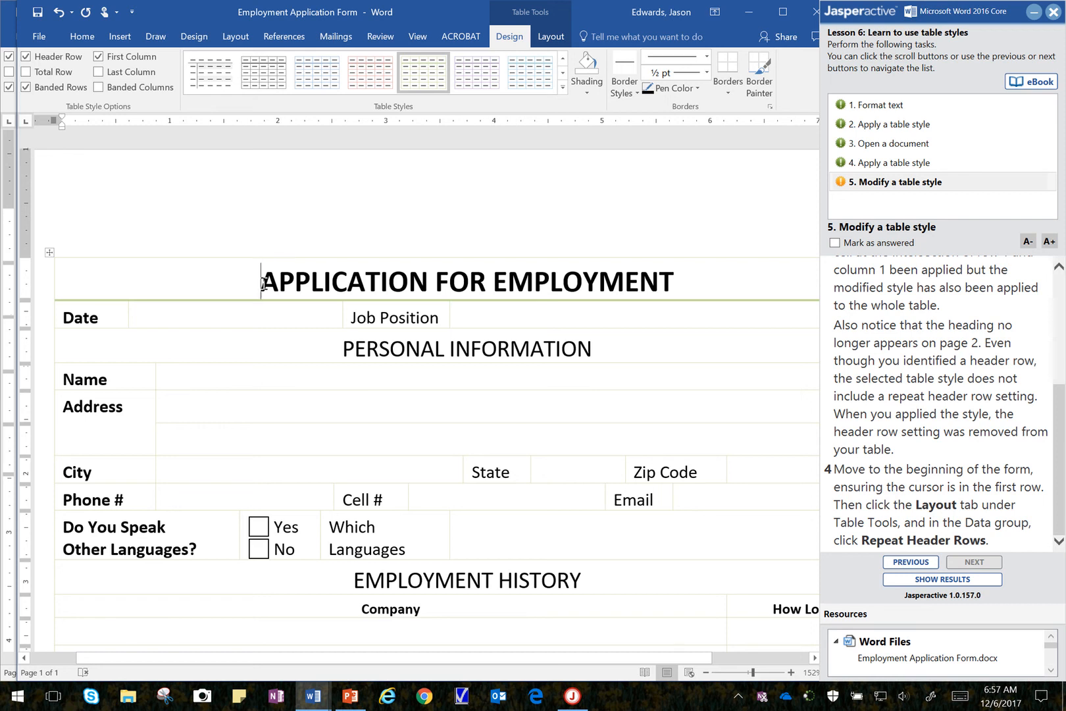
pyautogui.click(551, 37)
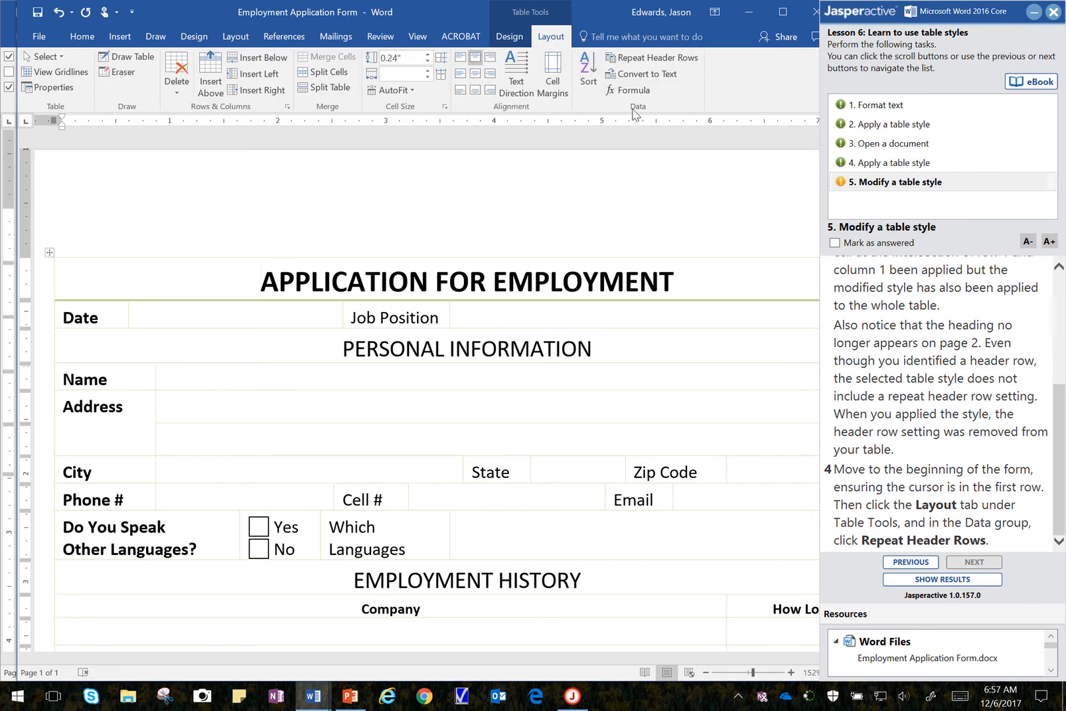
pyautogui.click(642, 60)
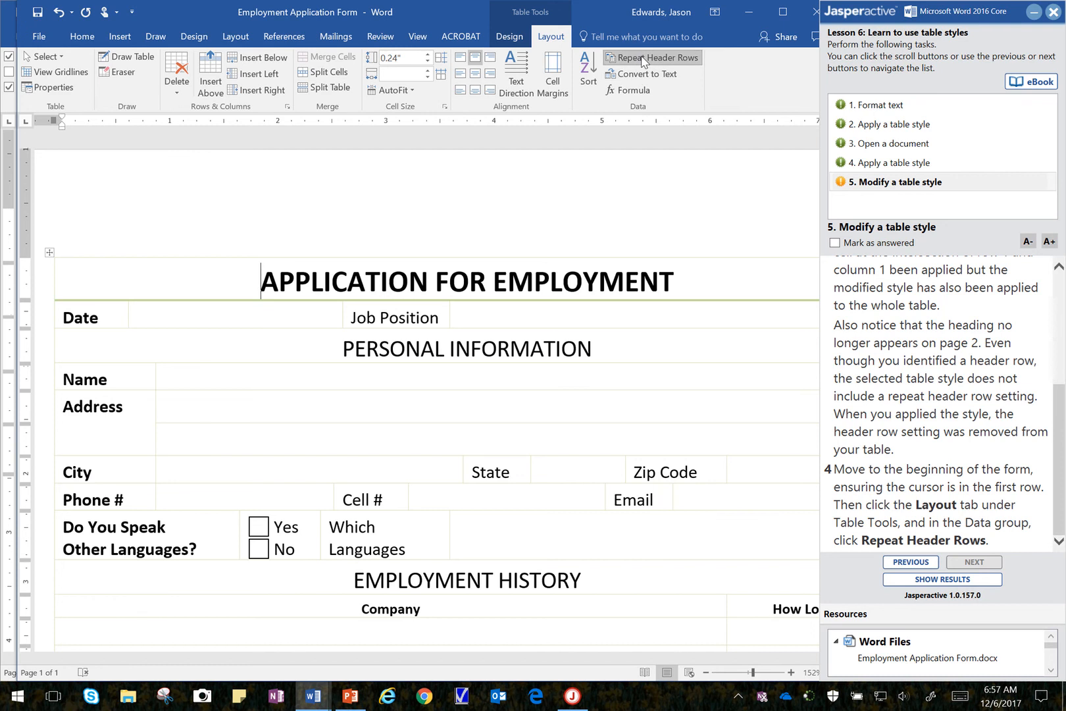
pyautogui.click(835, 243)
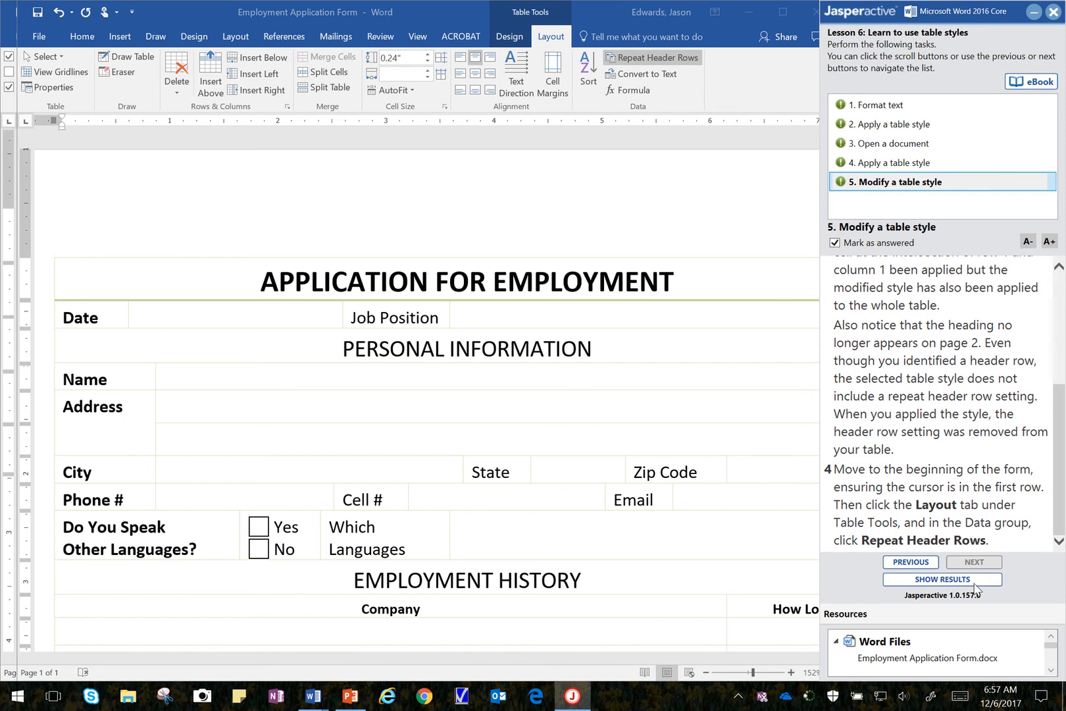
# Submit the finished Lesson 6 exercise and show its performance results
pyautogui.click(976, 583)
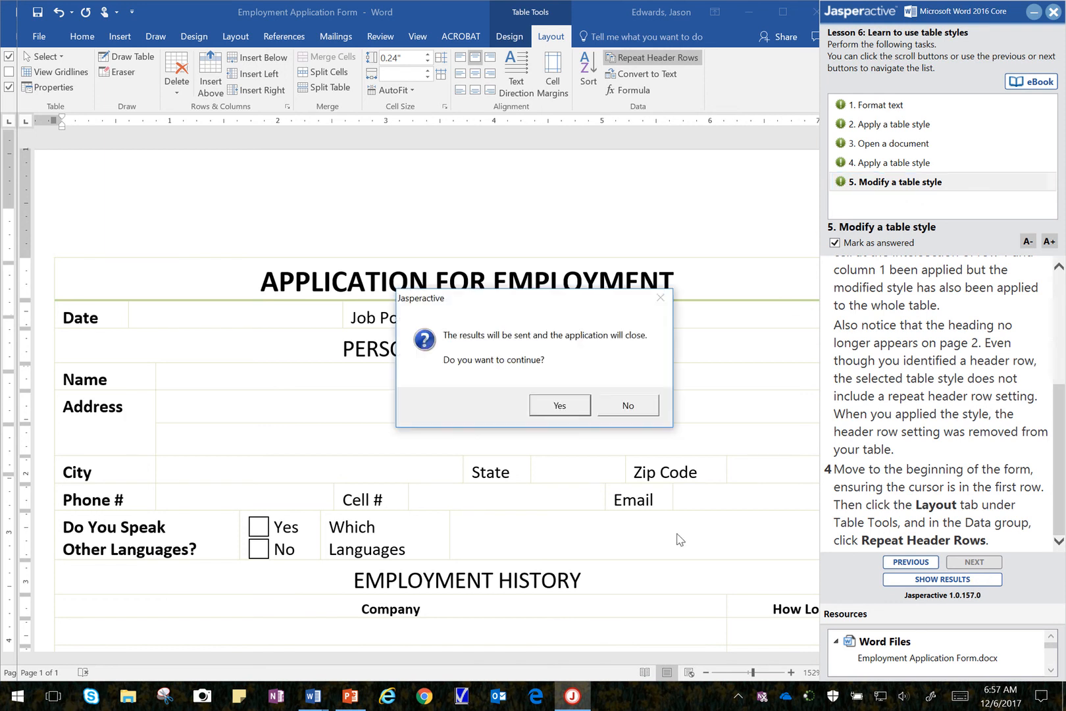
pyautogui.click(574, 412)
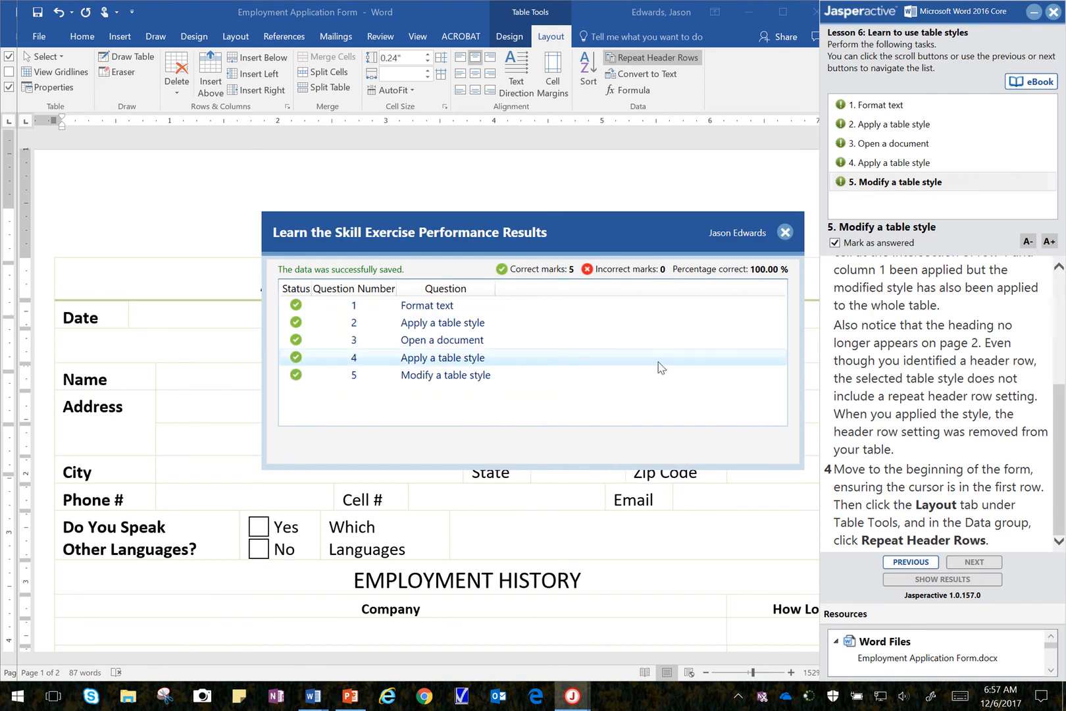
pyautogui.moveTo(604, 10)
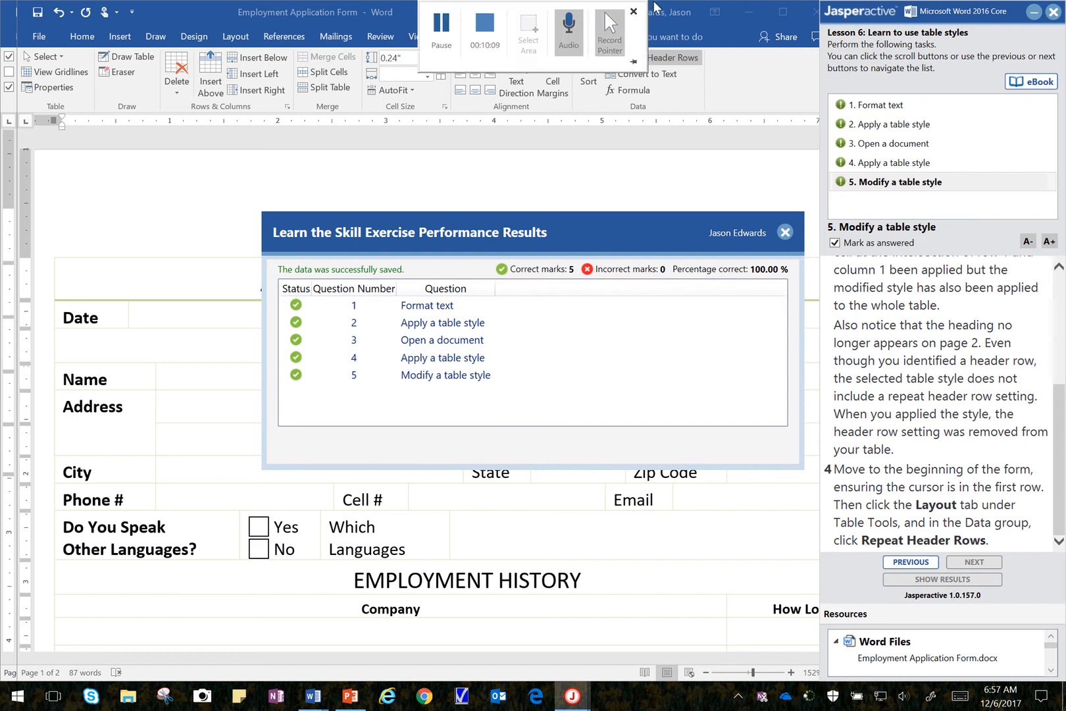